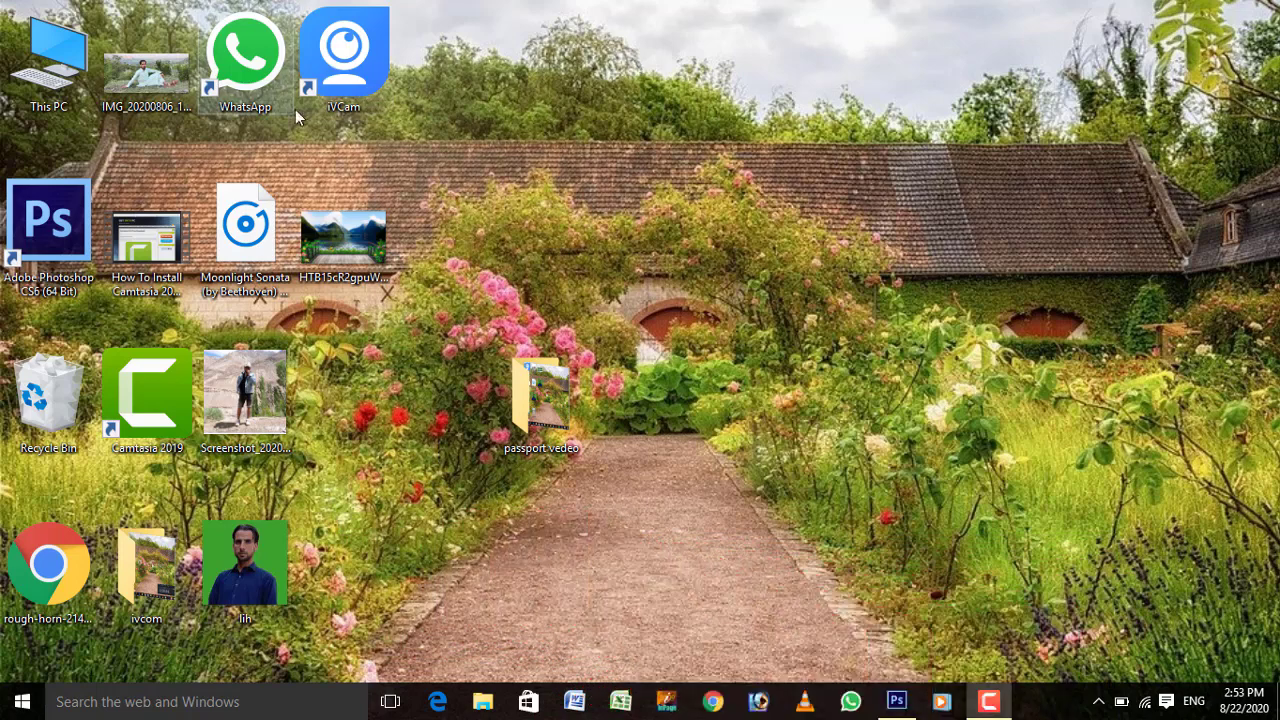
# Step: Restore the Photoshop CS6 window from the taskbar so it fills the screen
pyautogui.click(896, 701)
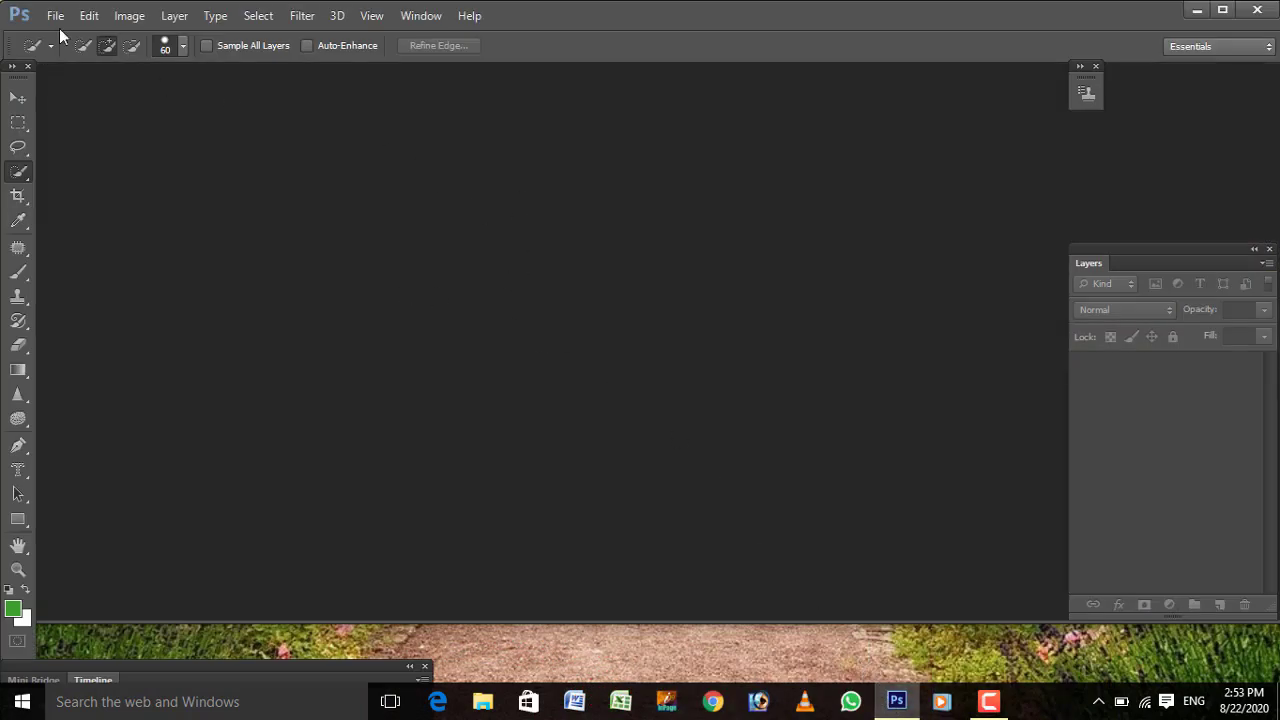
# Step: Create a new 6 x 4 inch, 300 ppi document with a white background
pyautogui.click(60, 21)
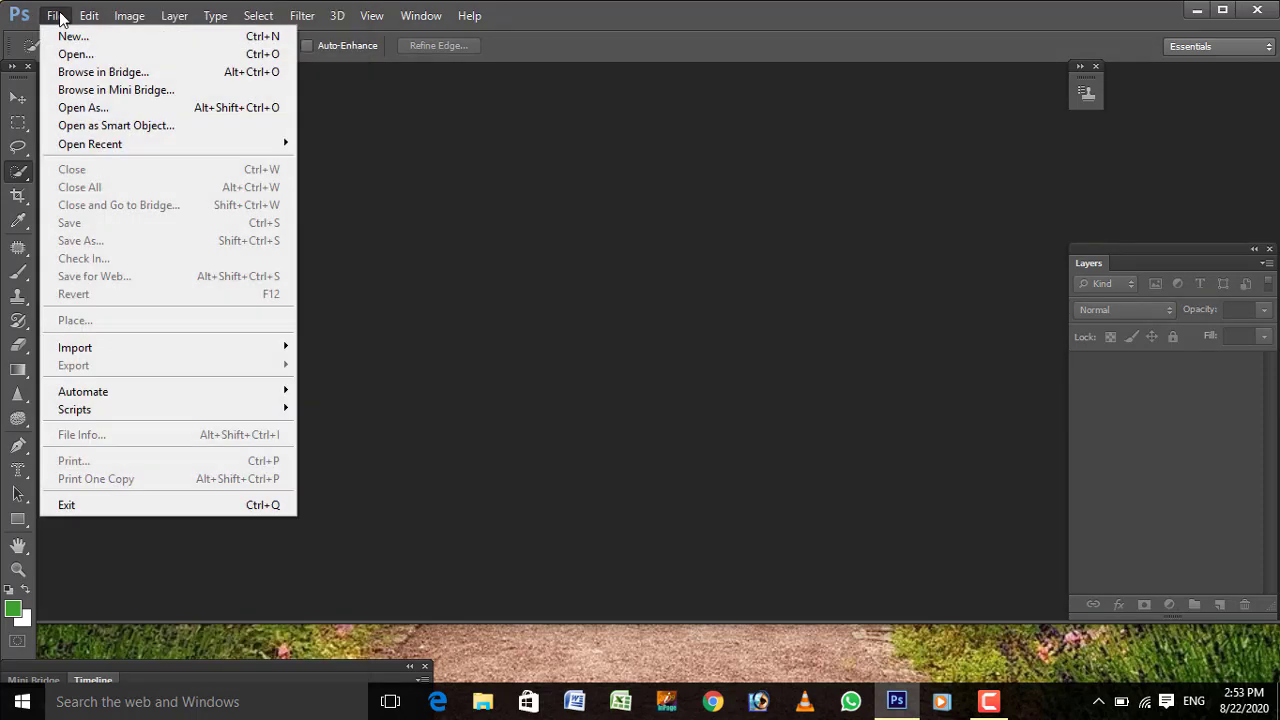
pyautogui.click(55, 16)
pyautogui.click(74, 37)
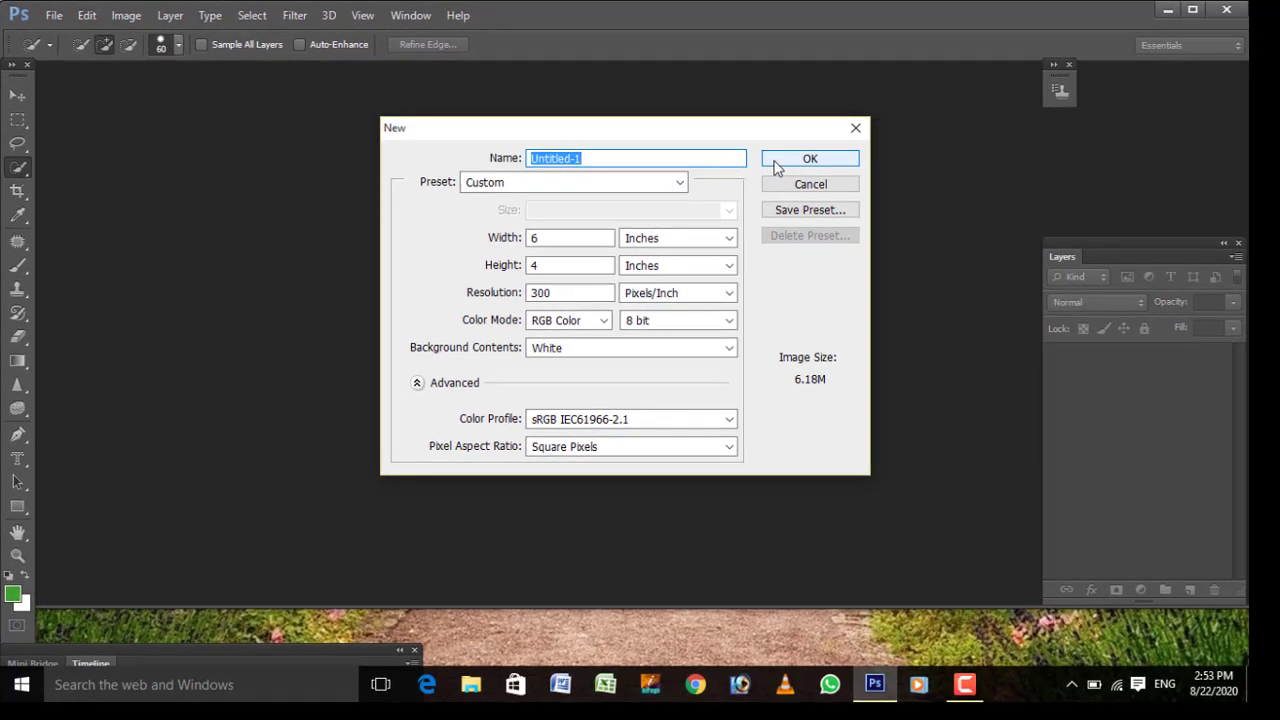
pyautogui.click(760, 162)
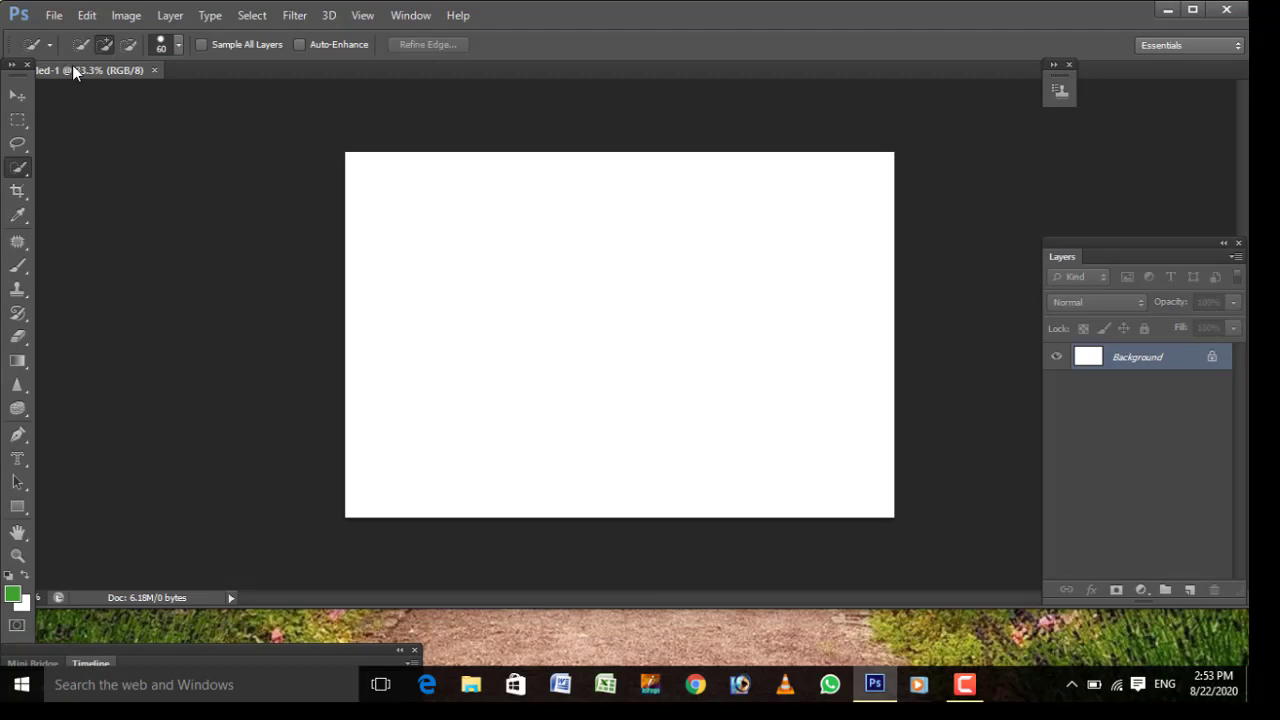
# Step: Set Quick Selection to Add mode and open IMG_20200806_181623 from the Desktop
pyautogui.click(110, 47)
pyautogui.click(58, 22)
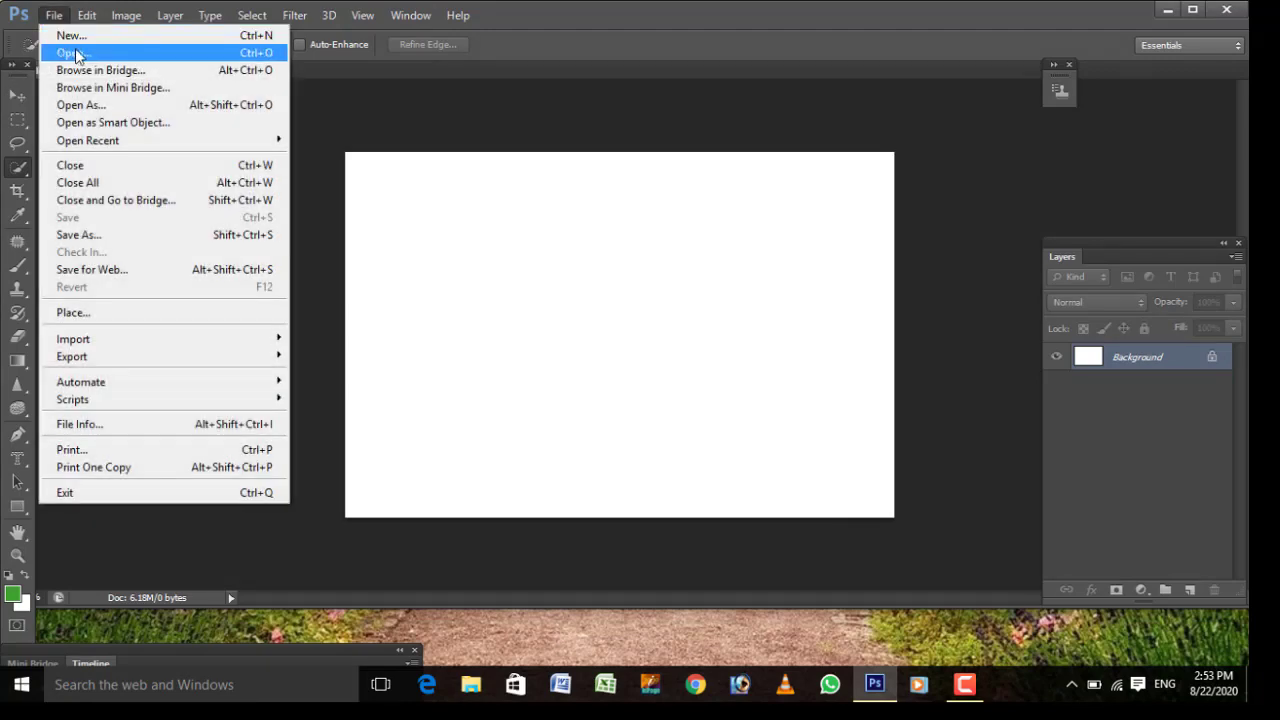
pyautogui.click(70, 52)
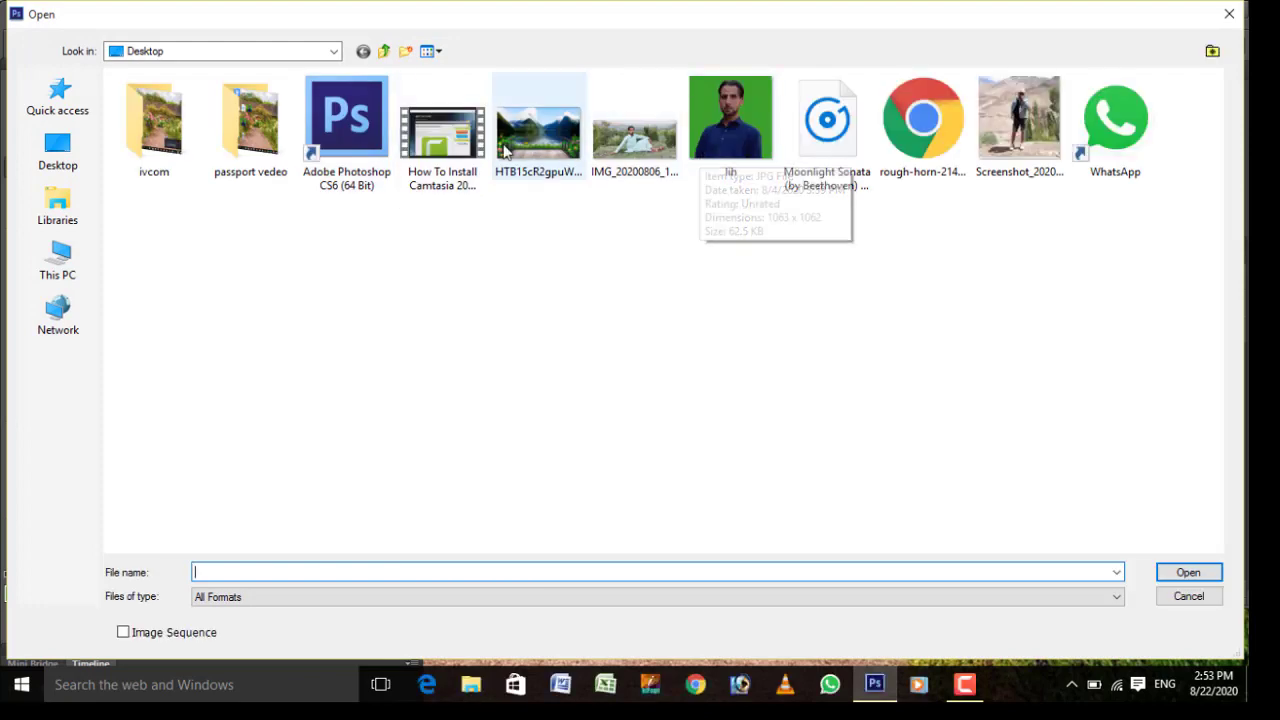
pyautogui.click(610, 145)
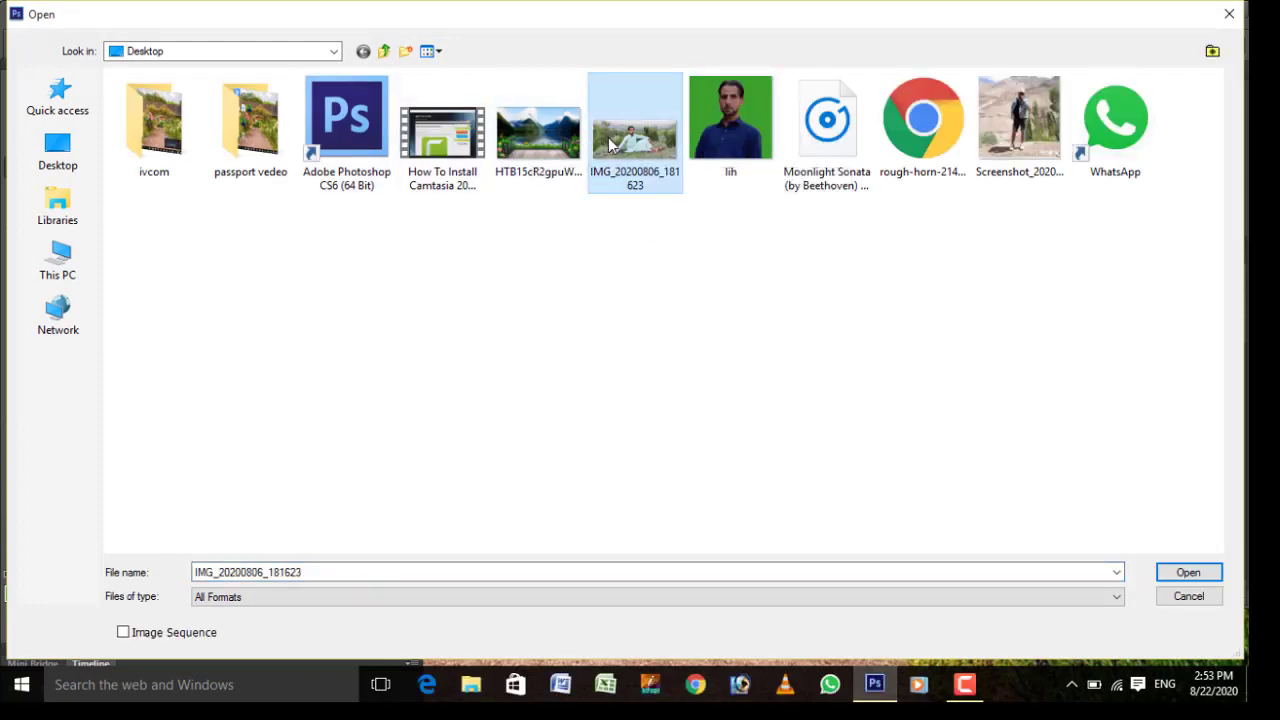
pyautogui.click(1150, 568)
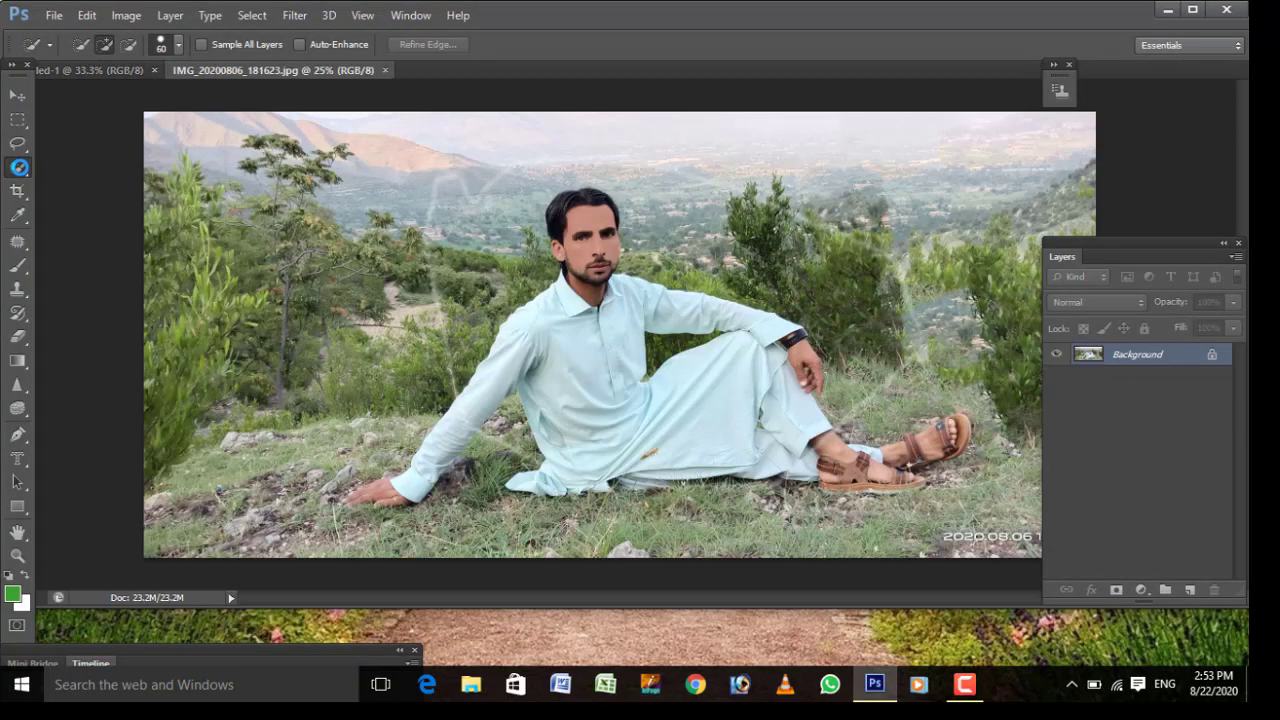
pyautogui.rightClick(20, 168)
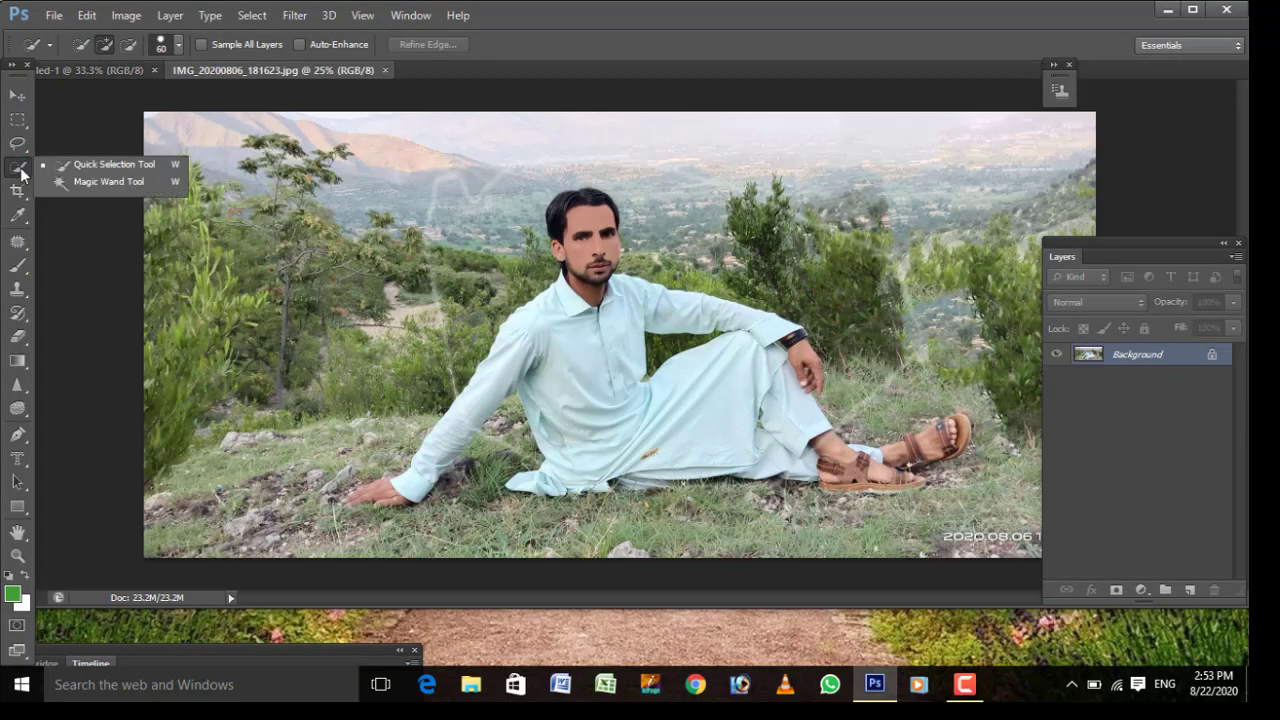
# Step: Choose the Quick Selection Tool and zoom to 50% on the man's head and shirt
pyautogui.click(72, 166)
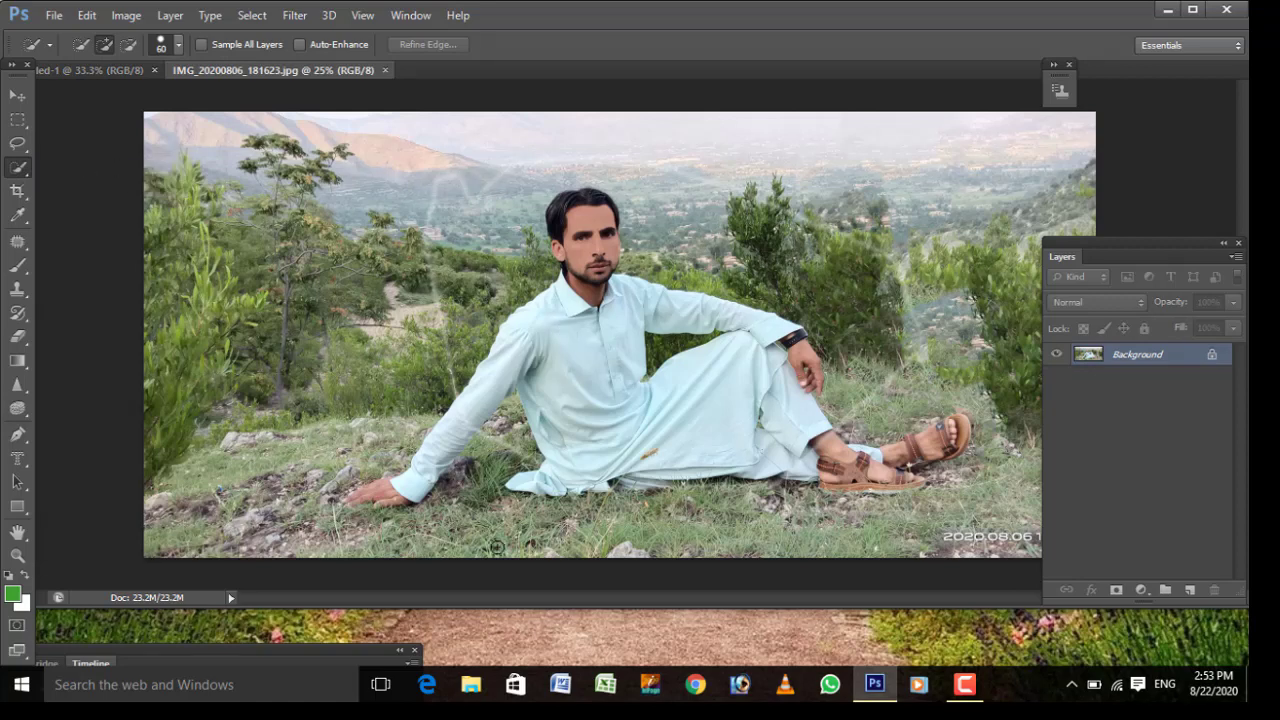
pyautogui.hotkey('ctrl', '+')
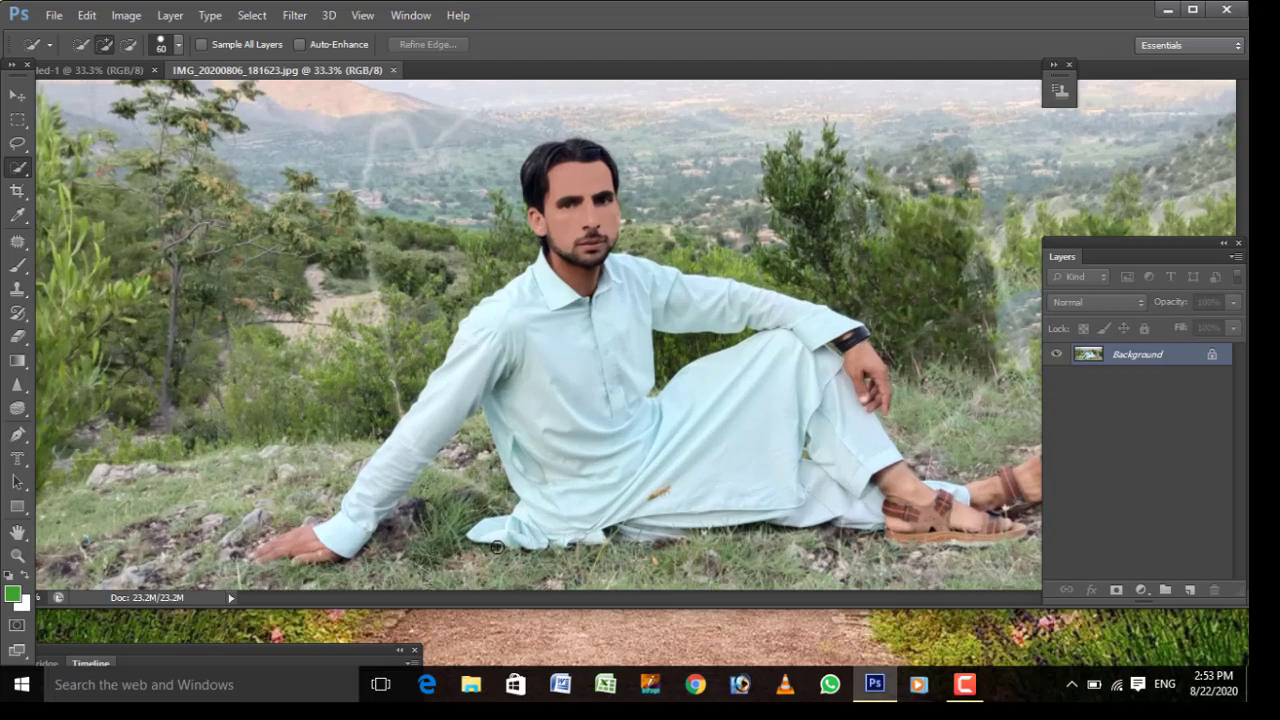
pyautogui.hotkey('ctrl', '+')
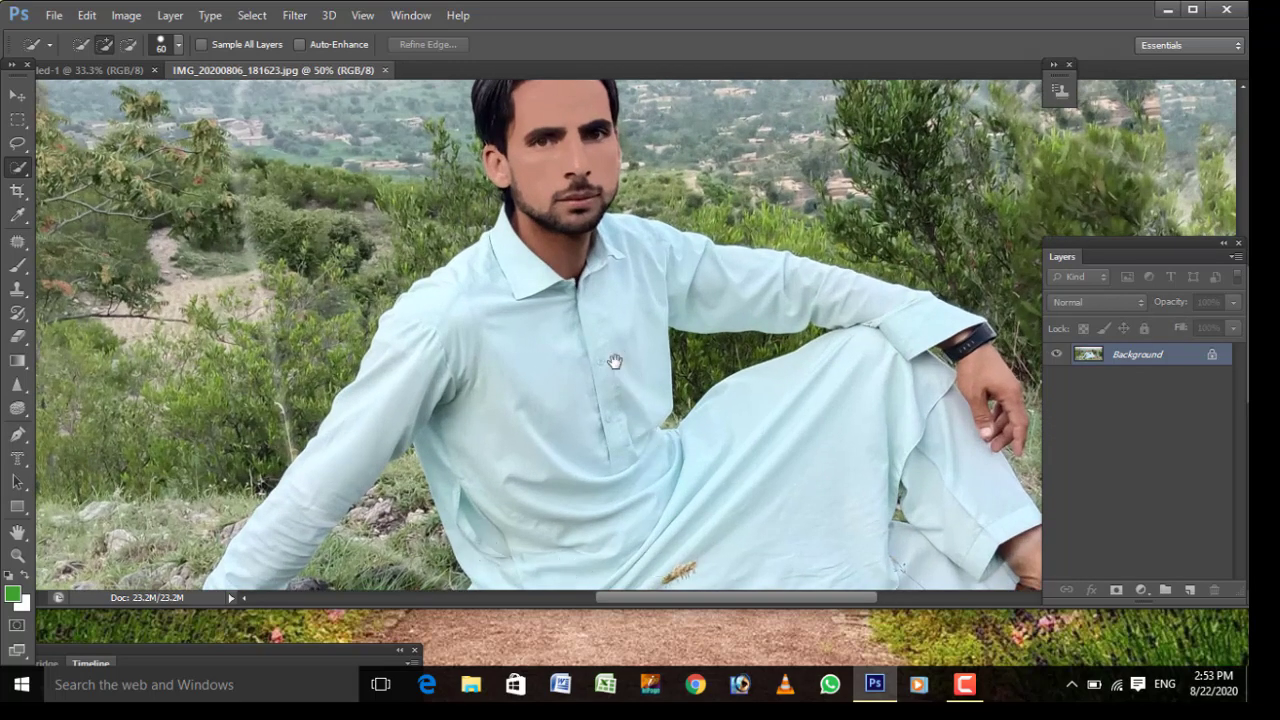
pyautogui.press('space')
pyautogui.moveTo(615, 346)
pyautogui.mouseDown()
pyautogui.moveTo(666, 451)
pyautogui.moveTo(680, 309)
pyautogui.moveTo(658, 462)
pyautogui.moveTo(568, 209)
pyautogui.moveTo(640, 180)
pyautogui.mouseUp()
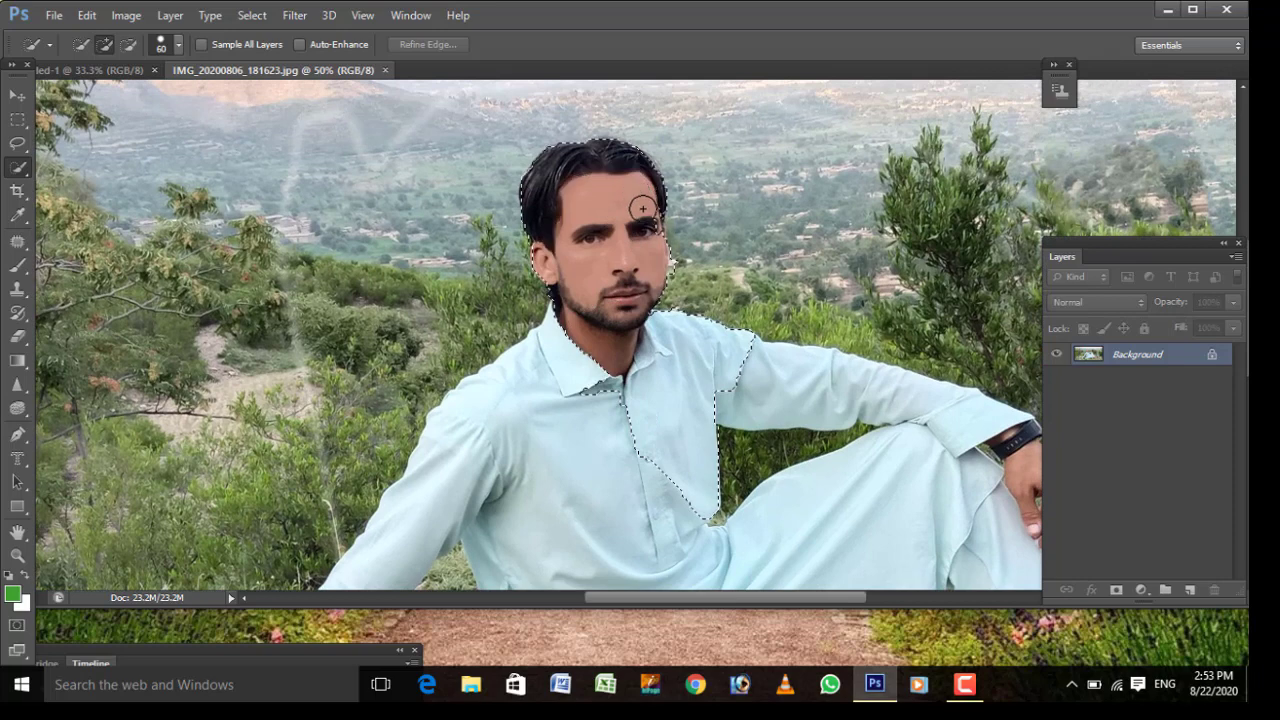
# Step: Select the man's face, hair, both sleeves and raised leg, trimming beside the ear
pyautogui.moveTo(647, 228)
pyautogui.mouseDown()
pyautogui.moveTo(586, 214)
pyautogui.moveTo(546, 223)
pyautogui.mouseUp()
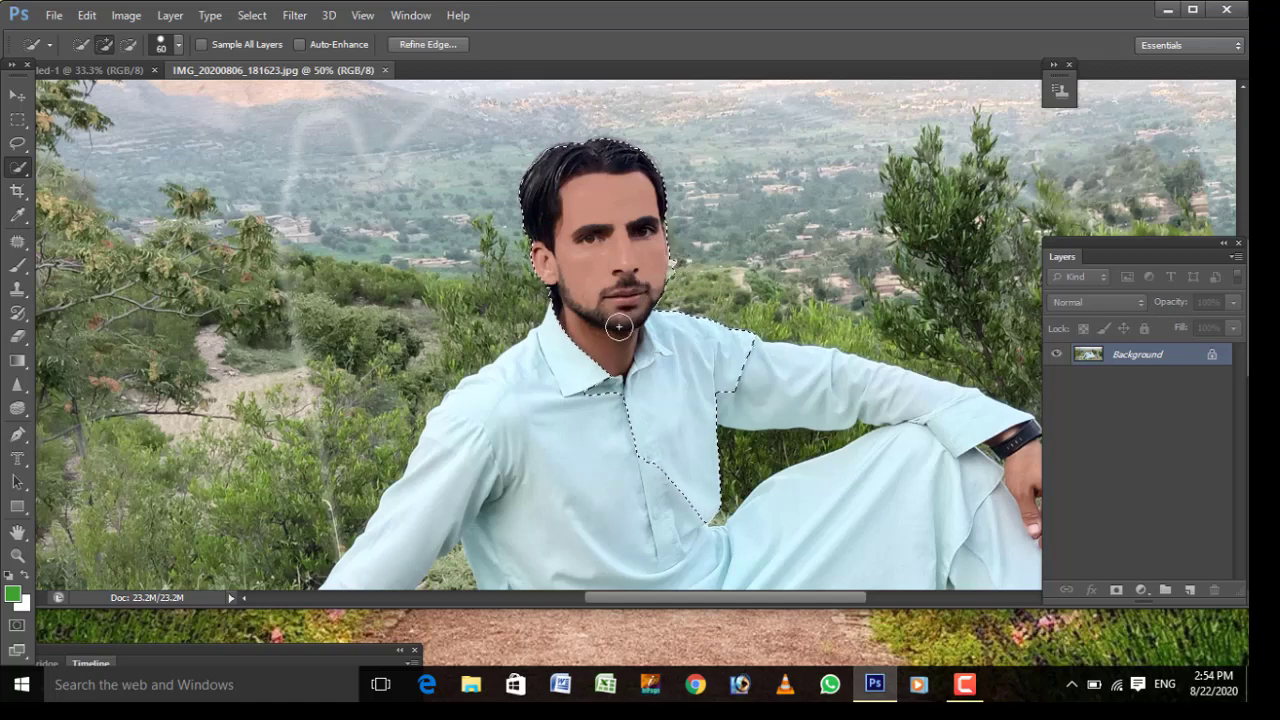
pyautogui.moveTo(827, 402); pyautogui.dragTo(915, 430)
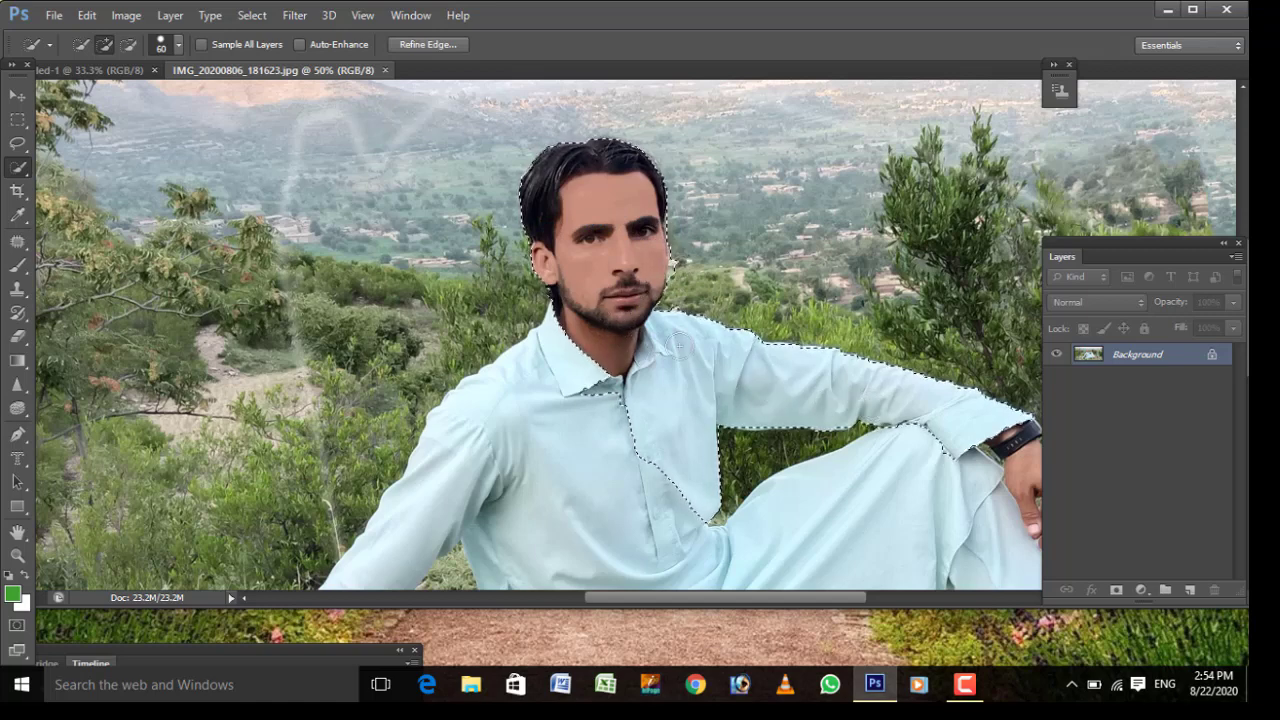
pyautogui.moveTo(491, 404); pyautogui.dragTo(406, 517)
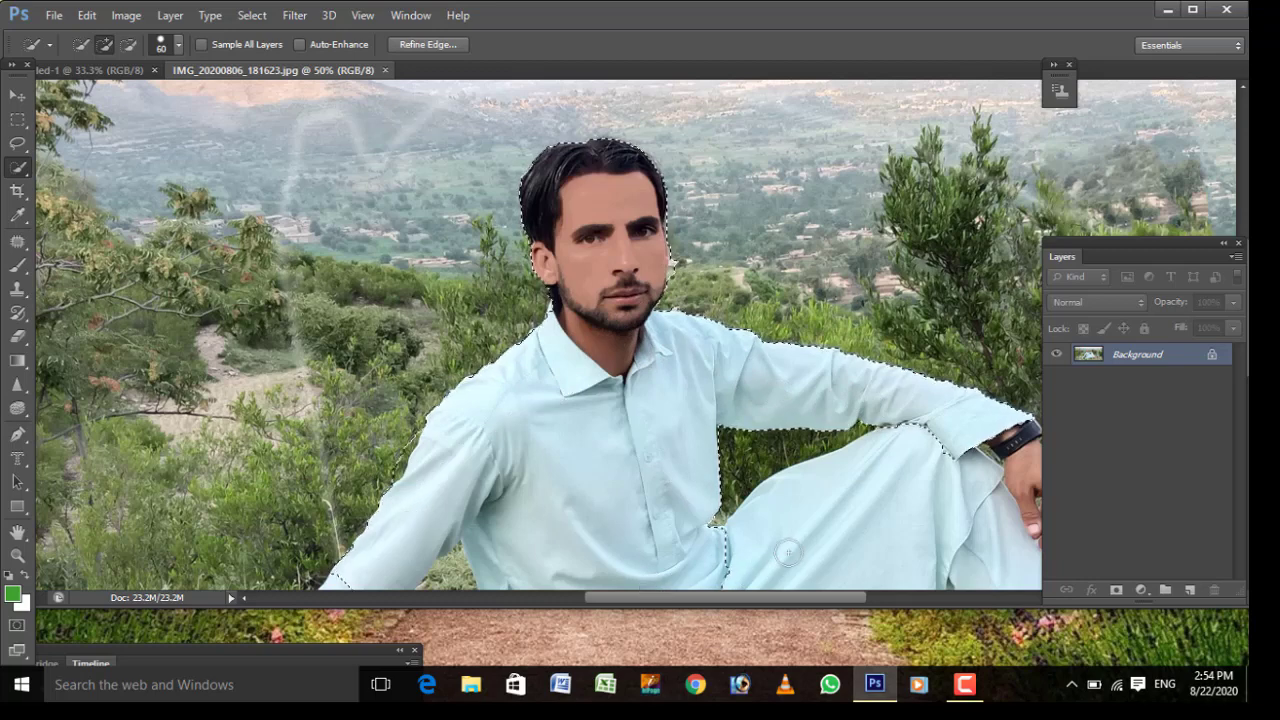
pyautogui.moveTo(788, 552); pyautogui.dragTo(955, 527)
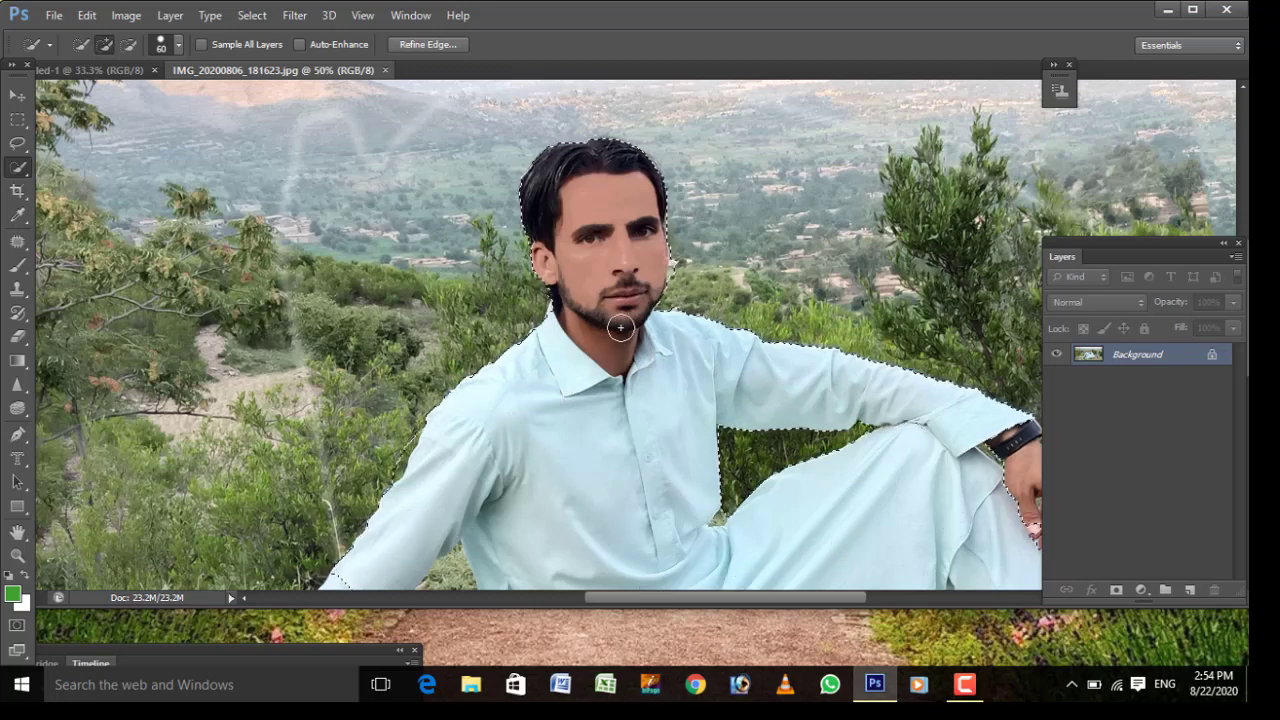
pyautogui.click(680, 252)
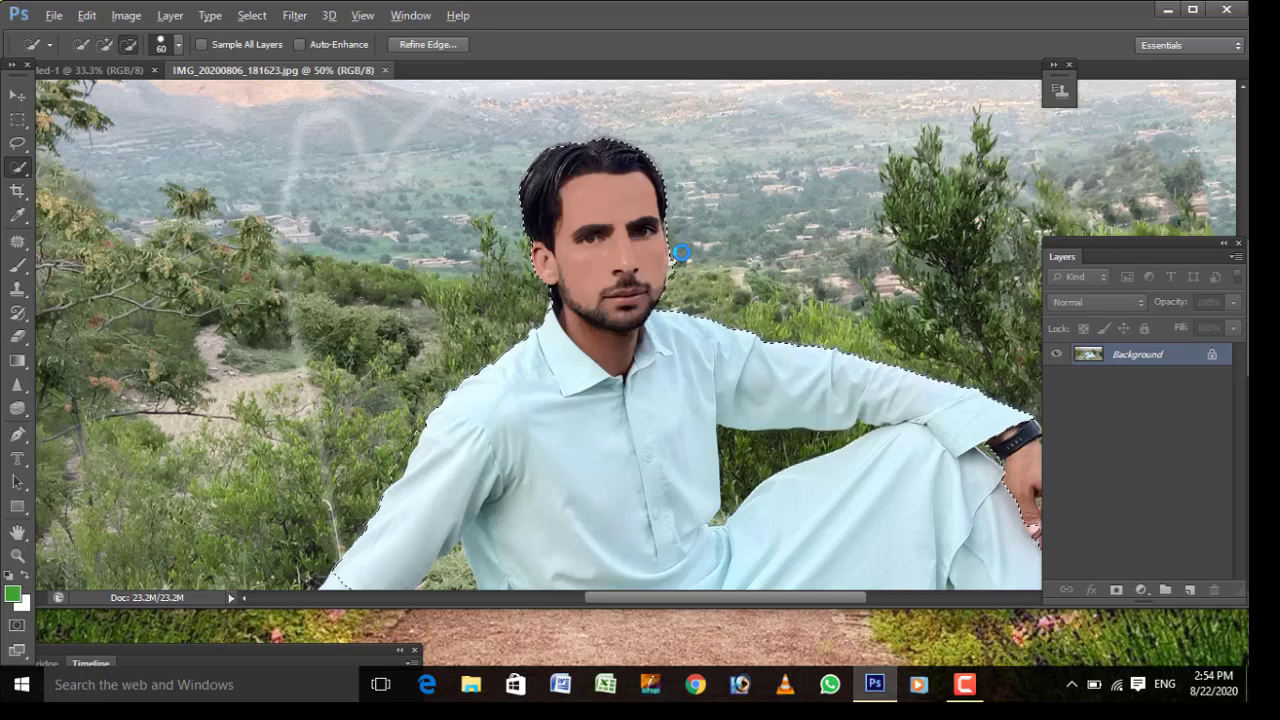
pyautogui.keyDown('alt'); pyautogui.click(680, 258); pyautogui.keyUp('alt')
# Step: Extend the selection beside the ear and along the left arm to the lower sleeve and hand
pyautogui.click(688, 256)
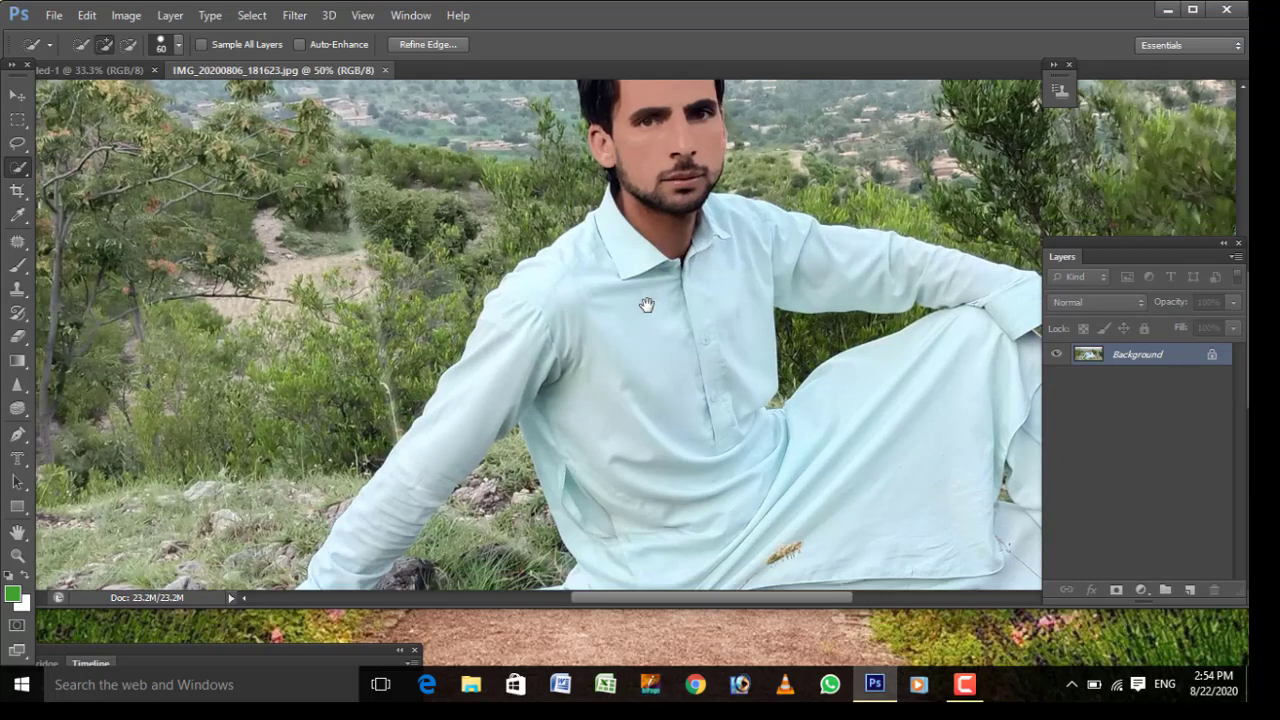
pyautogui.moveTo(603, 391); pyautogui.dragTo(713, 201)
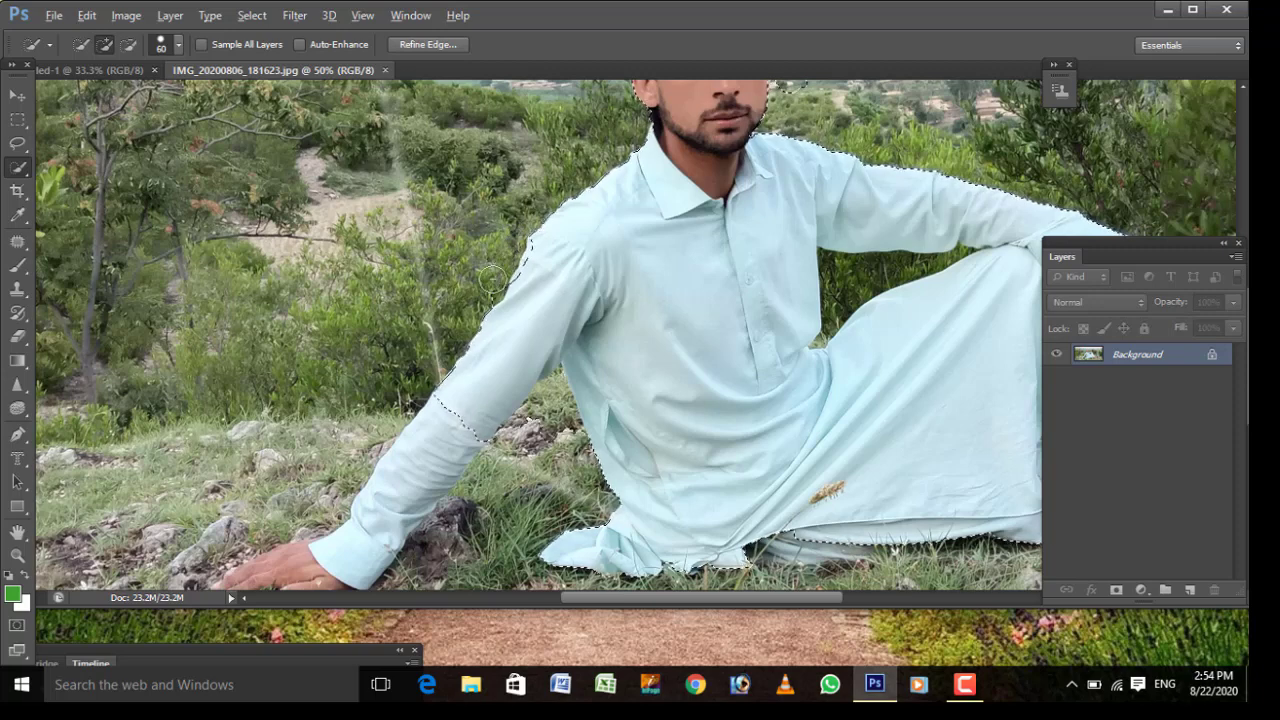
pyautogui.moveTo(500, 270)
pyautogui.mouseDown()
pyautogui.moveTo(541, 321)
pyautogui.moveTo(497, 374)
pyautogui.mouseUp()
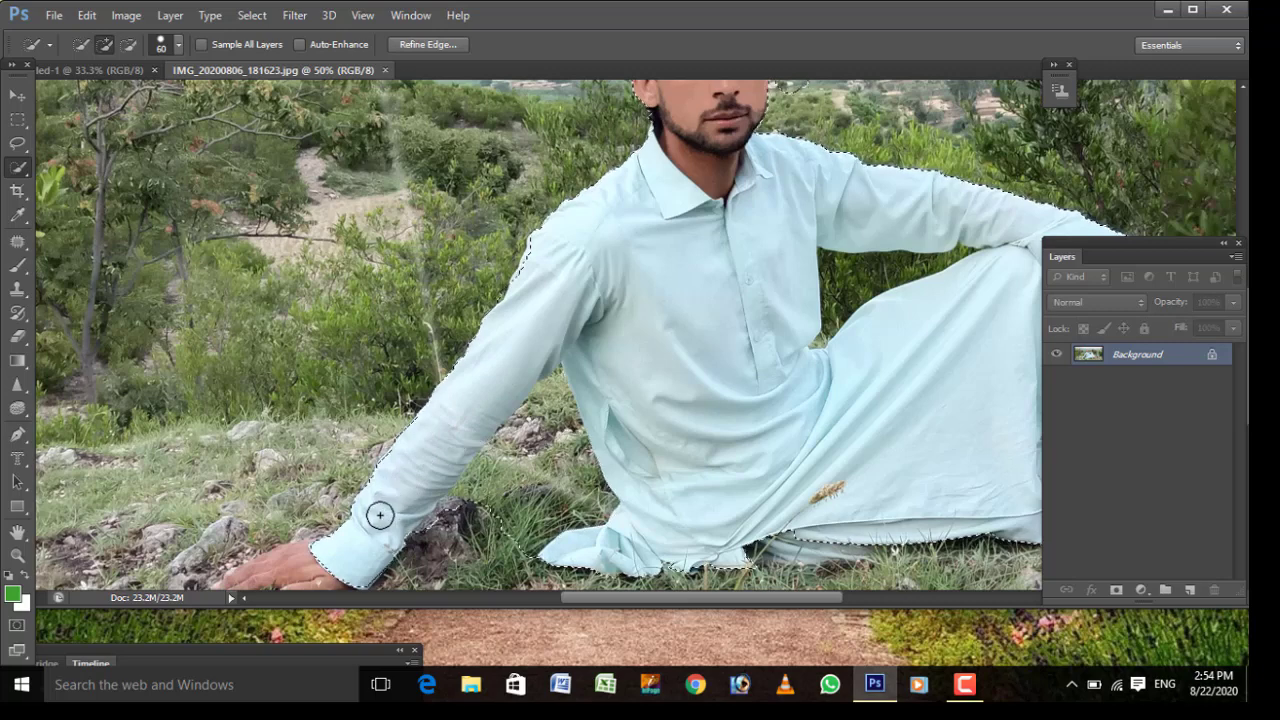
pyautogui.moveTo(425, 445); pyautogui.dragTo(501, 317)
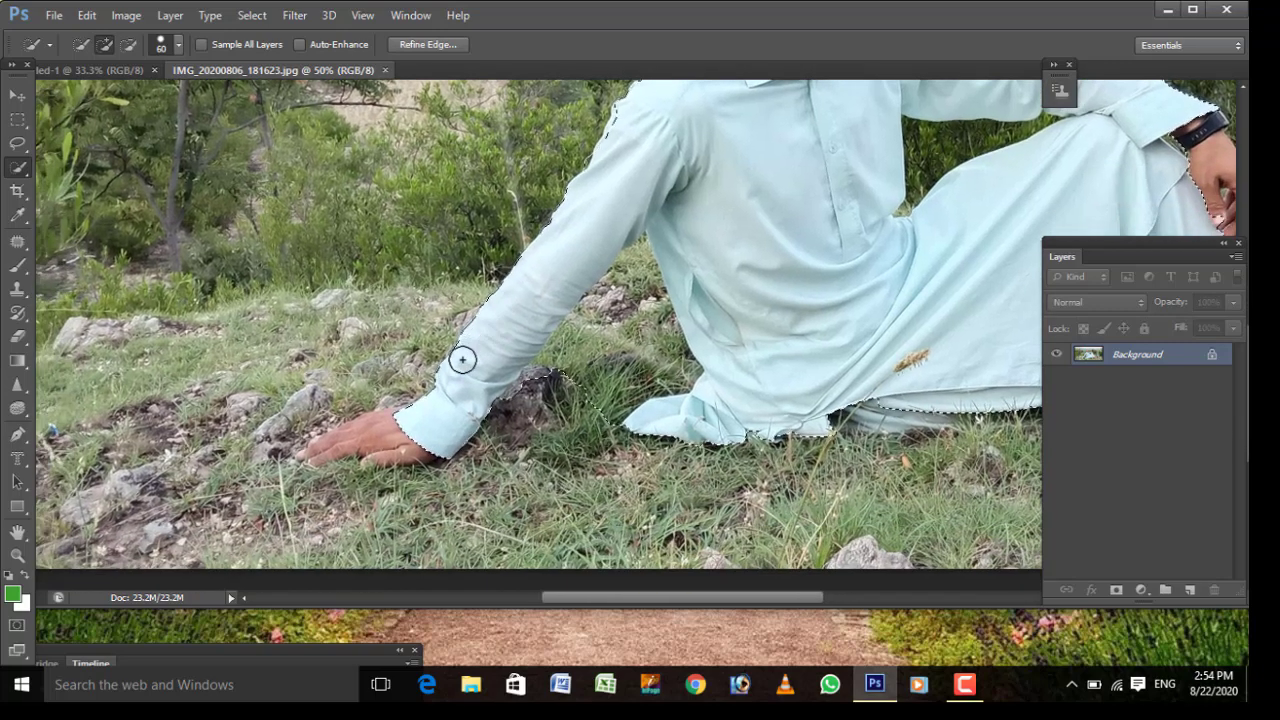
pyautogui.moveTo(457, 360)
pyautogui.mouseDown()
pyautogui.moveTo(434, 429)
pyautogui.moveTo(329, 434)
pyautogui.moveTo(322, 419)
pyautogui.mouseUp()
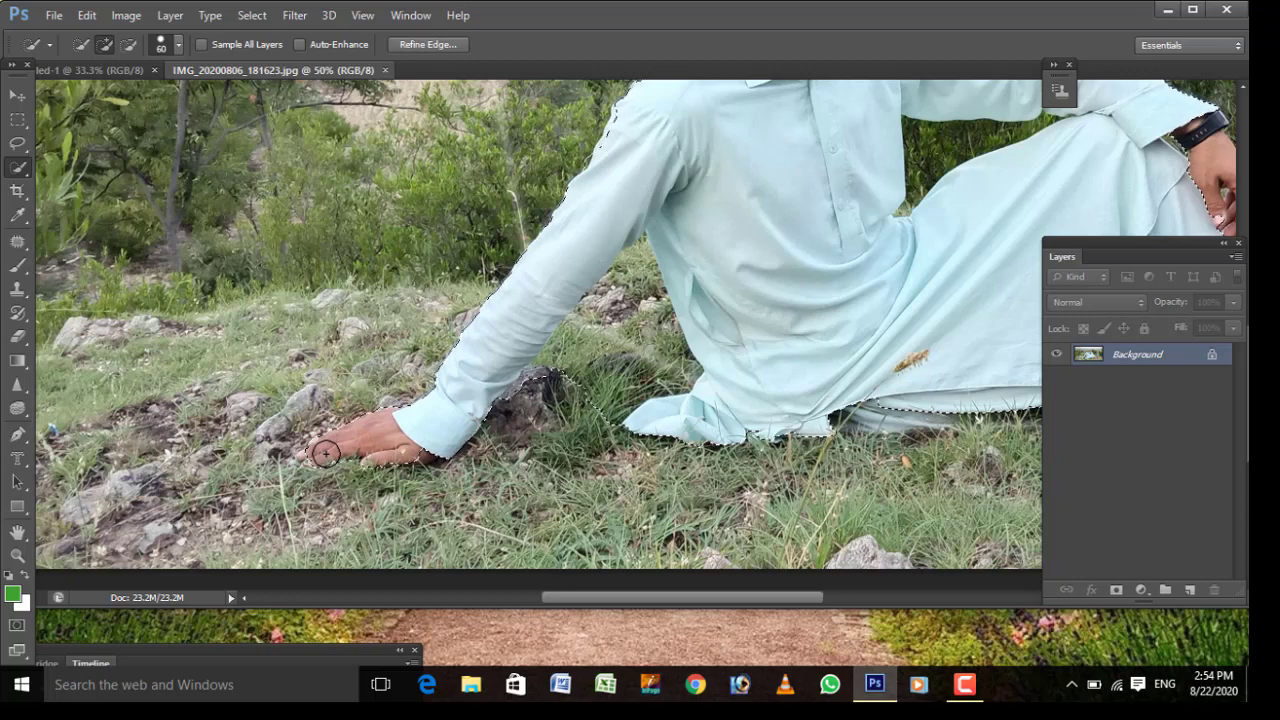
# Step: Make the selection brush smaller and switch between subtracting and adding modes
pyautogui.press('[')
pyautogui.press('[')
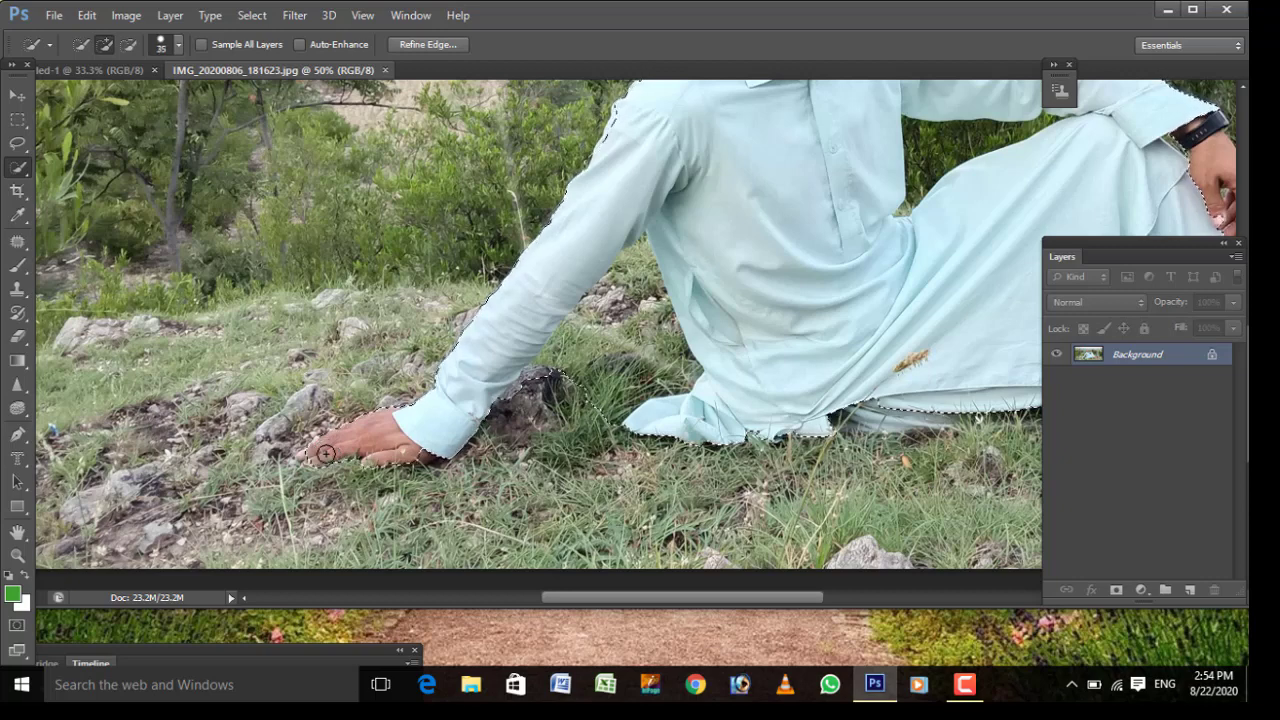
pyautogui.press('[')
pyautogui.press(']')
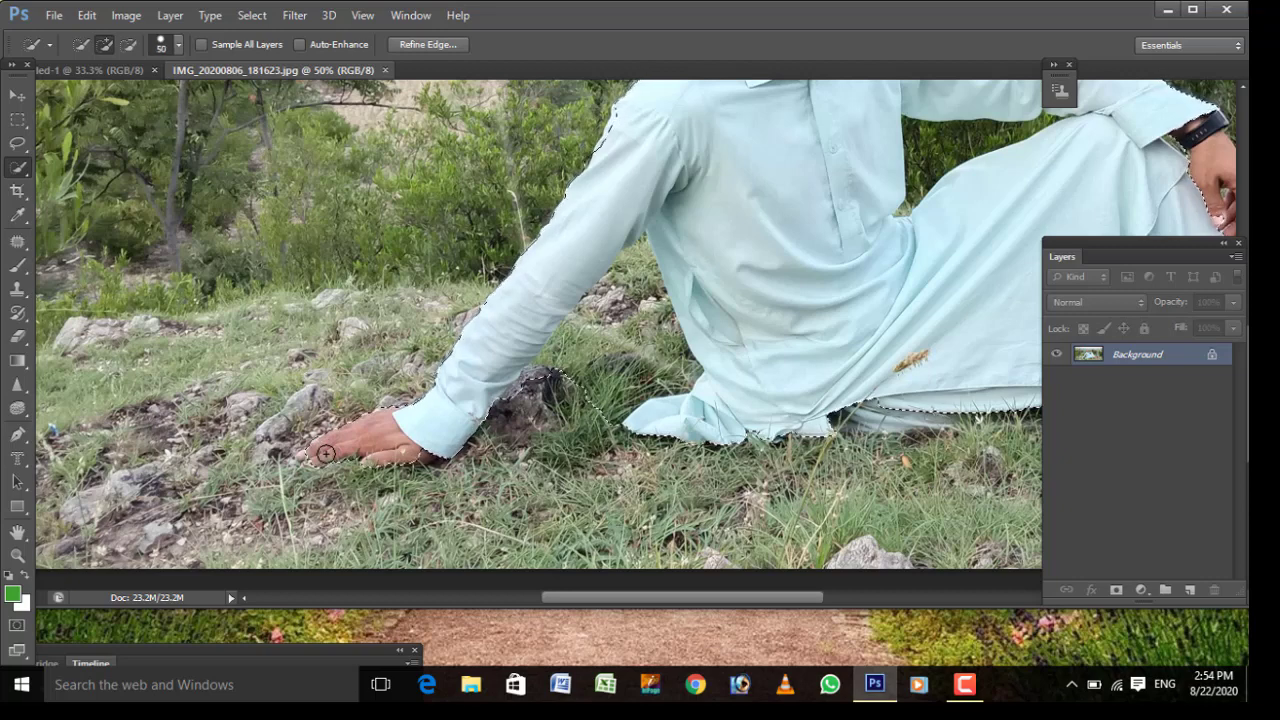
pyautogui.press('[')
pyautogui.press('[')
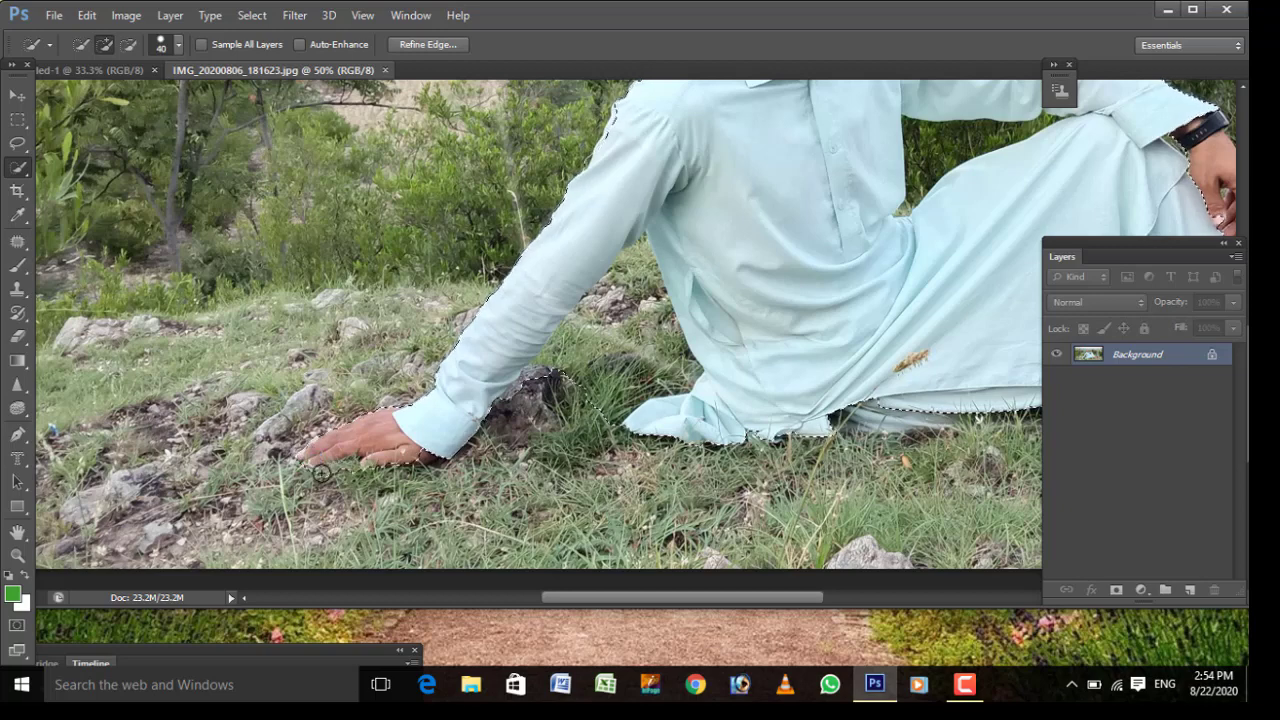
pyautogui.press('alt')
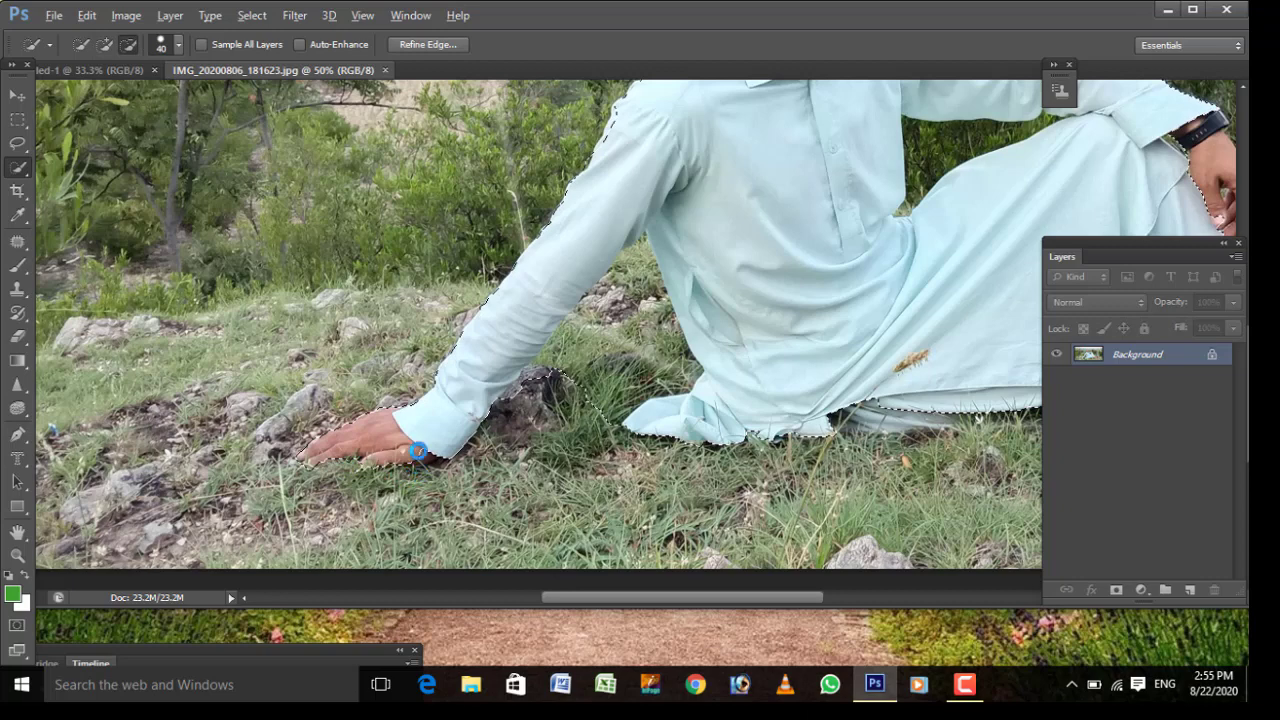
pyautogui.keyDown('alt'); pyautogui.click(418, 452); pyautogui.keyUp('alt')
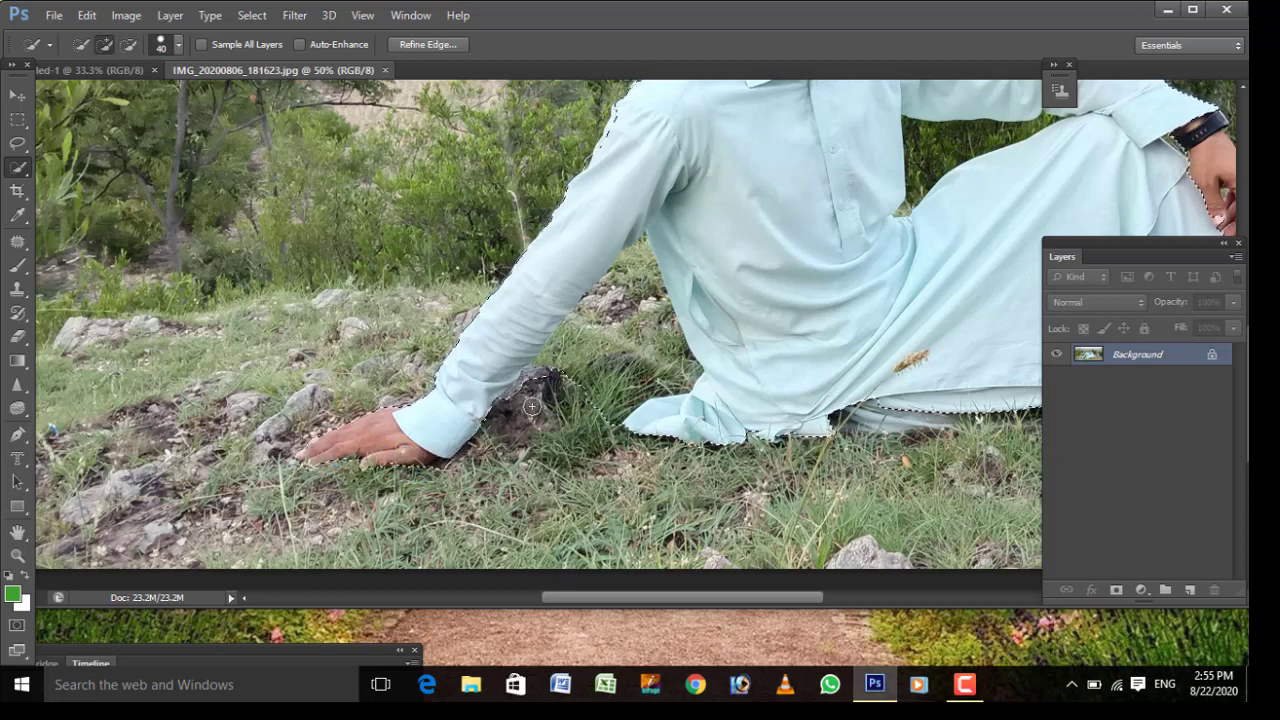
# Step: Remove the grass between arm and body, then add the shirt area back
pyautogui.press('alt')
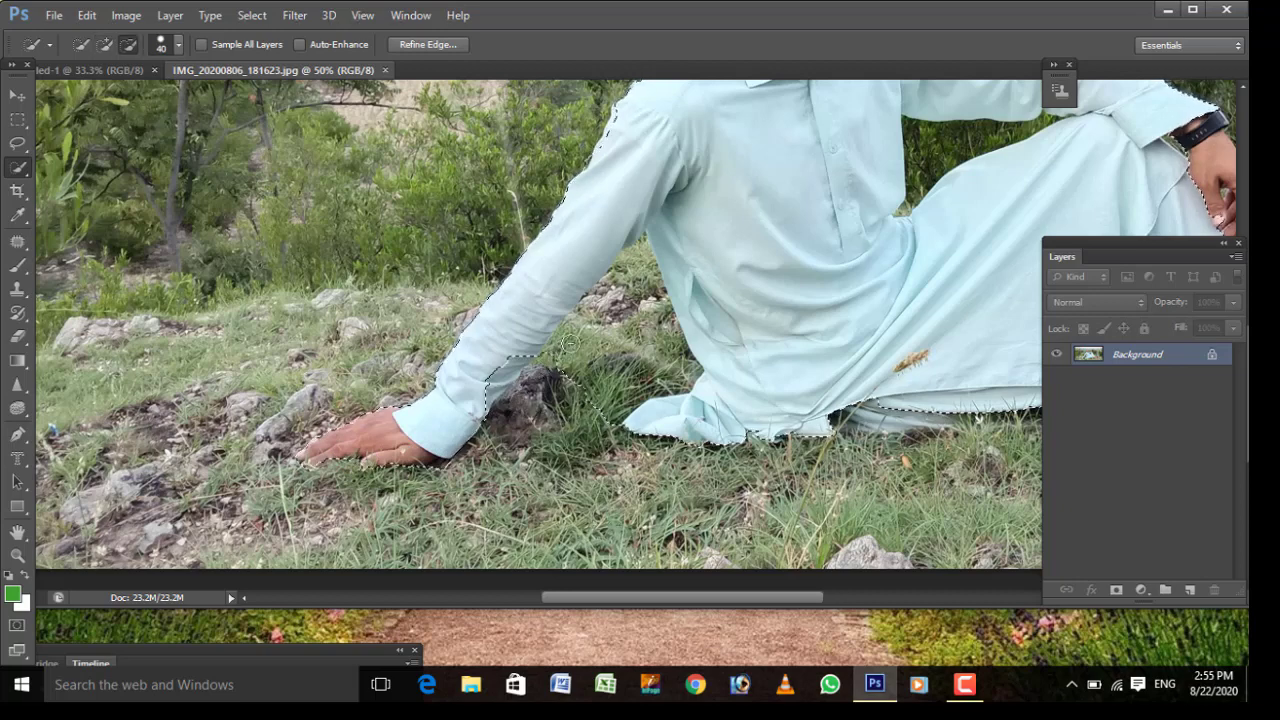
pyautogui.moveTo(568, 343); pyautogui.dragTo(632, 258)
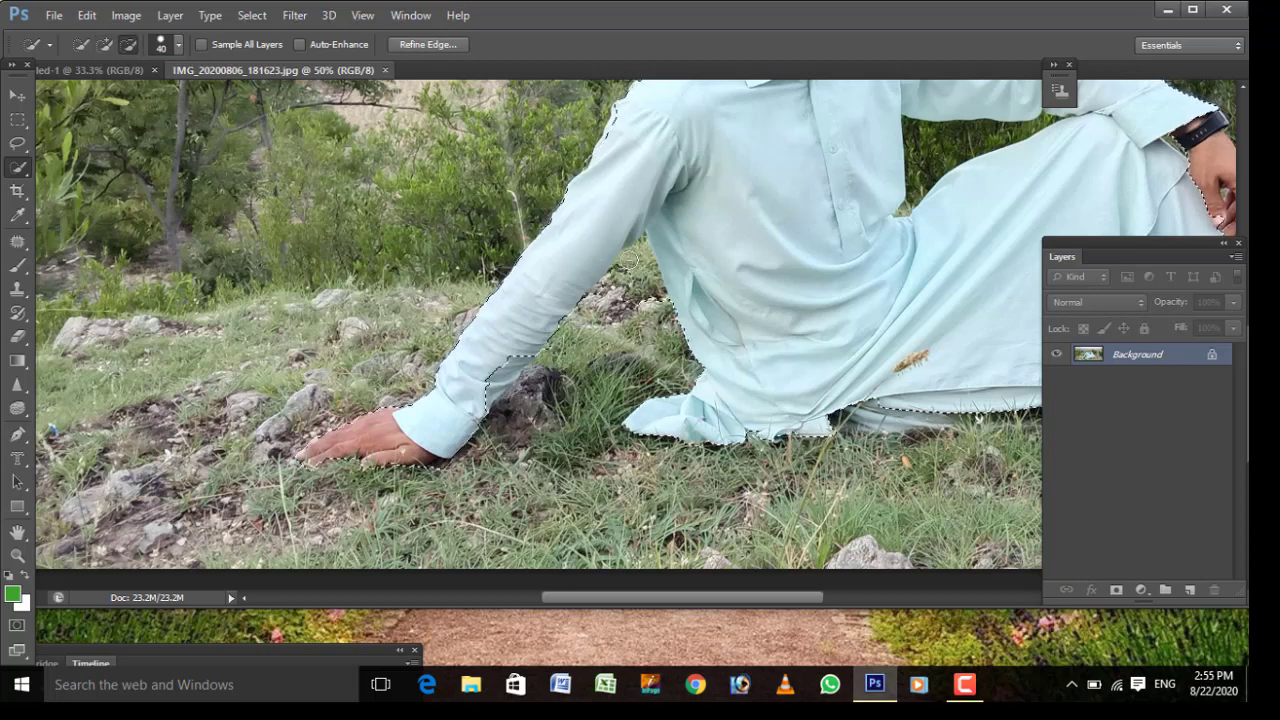
pyautogui.click(518, 350)
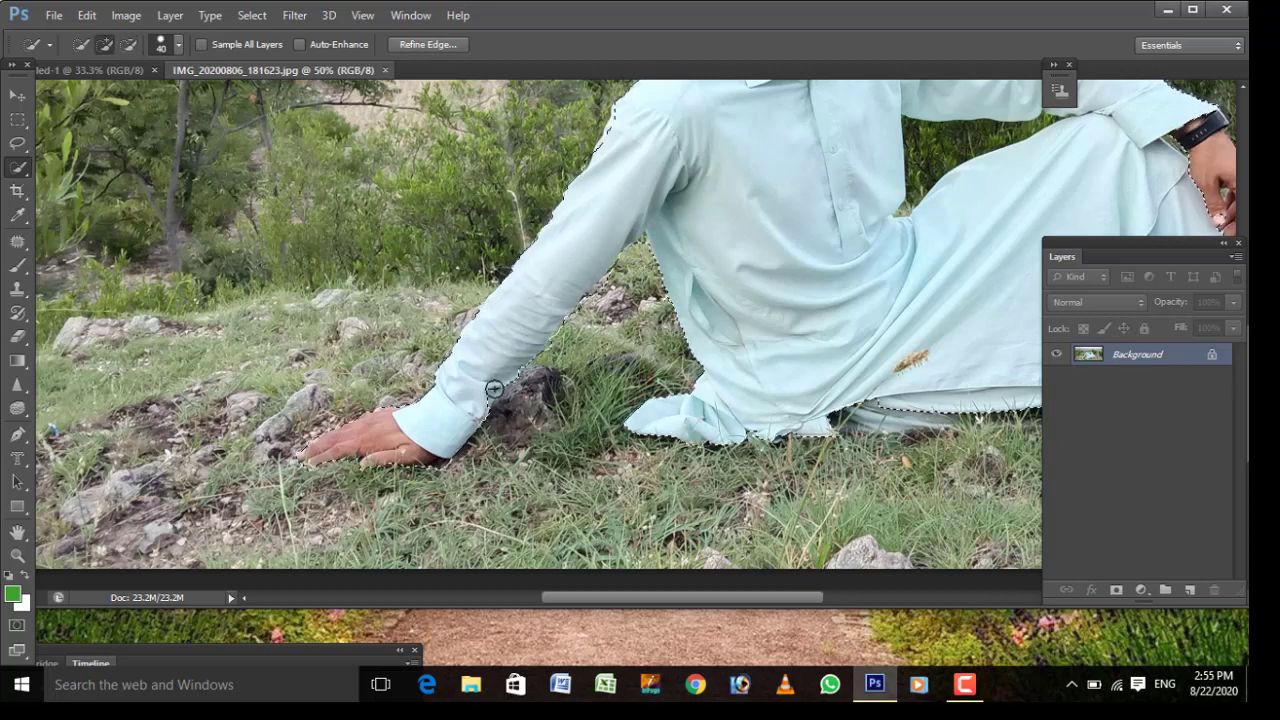
pyautogui.moveTo(606, 366); pyautogui.dragTo(706, 423)
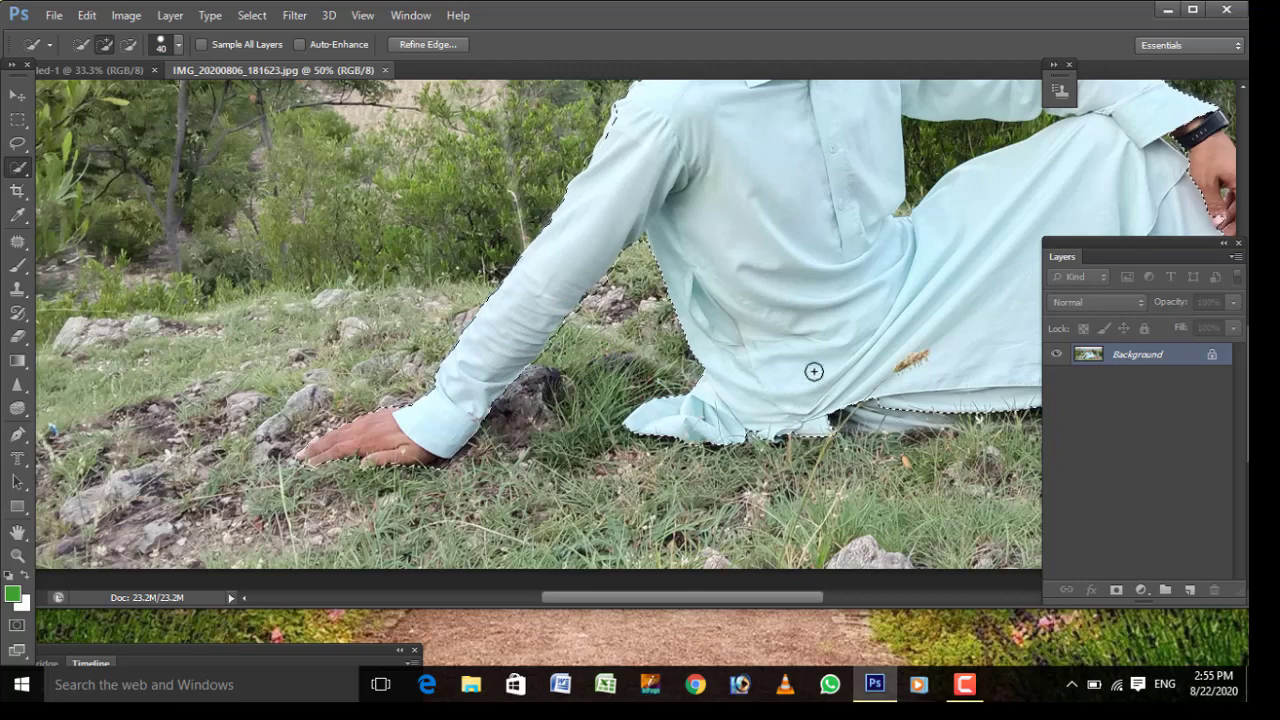
# Step: Add the front sandal, heel and raised foot, toggling Alt to subtract stray areas
pyautogui.moveTo(808, 335); pyautogui.dragTo(595, 353)
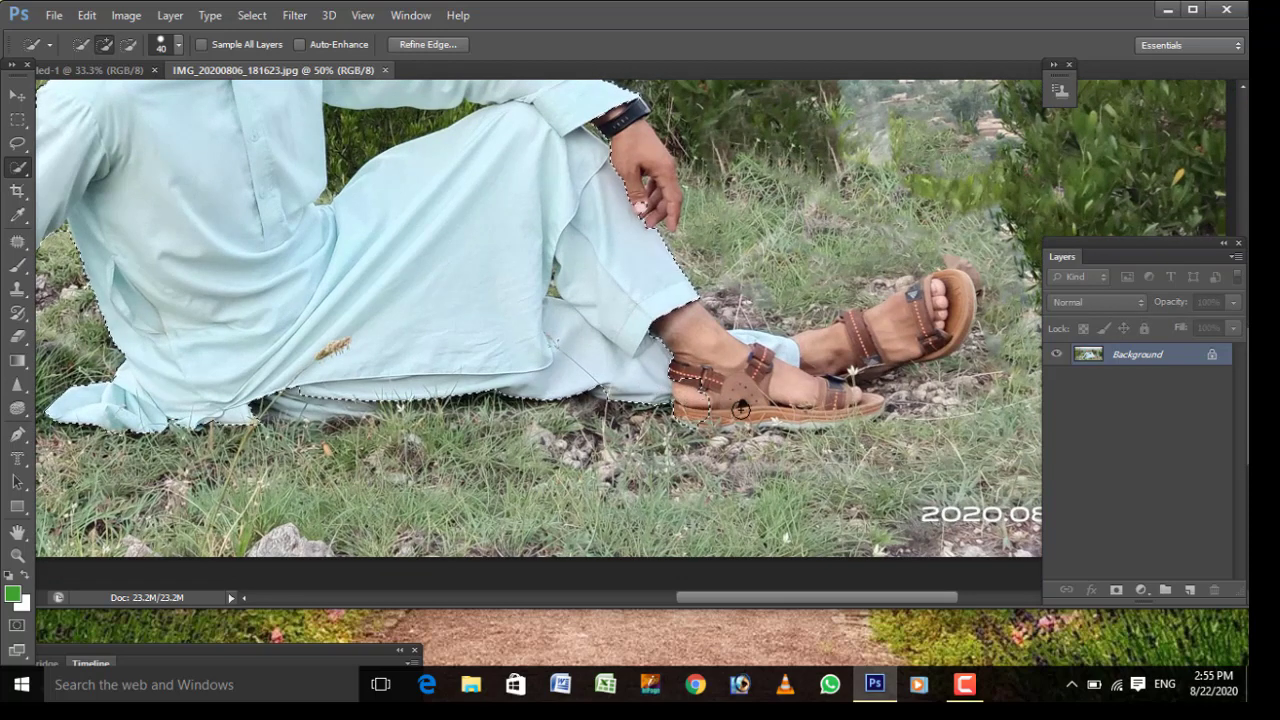
pyautogui.moveTo(741, 409); pyautogui.dragTo(861, 400)
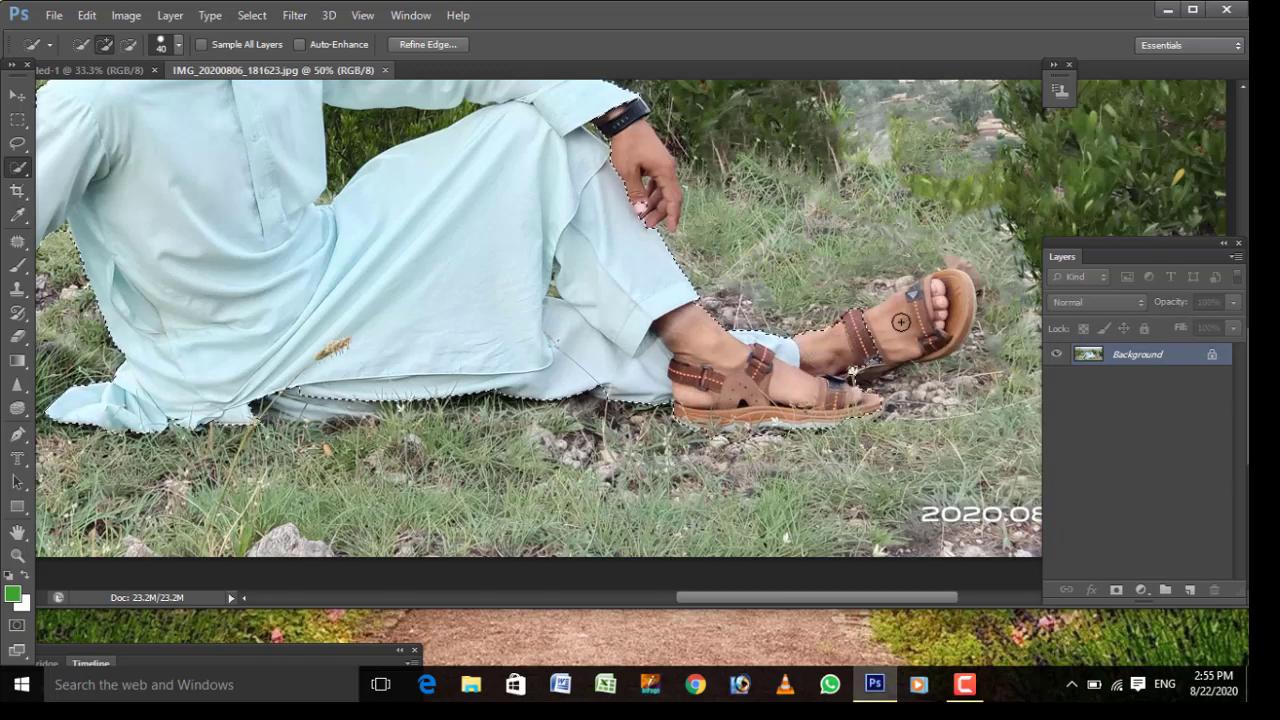
pyautogui.moveTo(926, 301)
pyautogui.mouseDown()
pyautogui.moveTo(951, 336)
pyautogui.moveTo(921, 345)
pyautogui.moveTo(888, 277)
pyautogui.mouseUp()
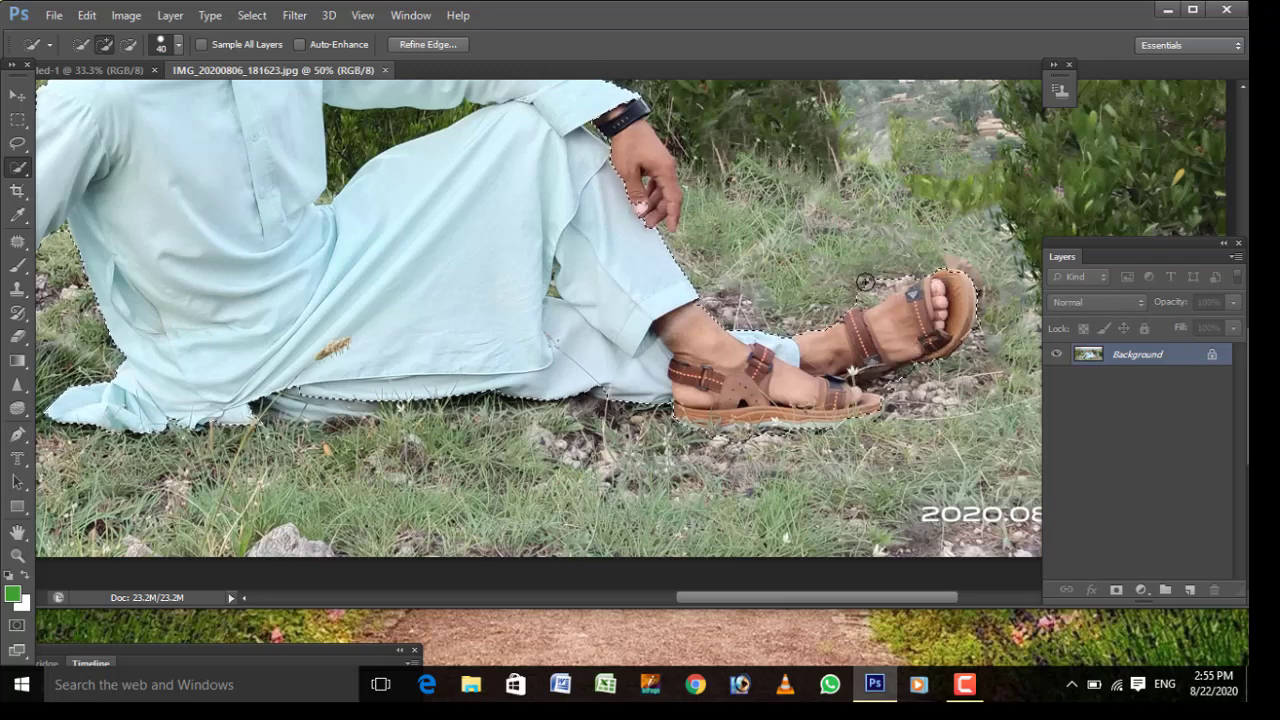
pyautogui.press('alt')
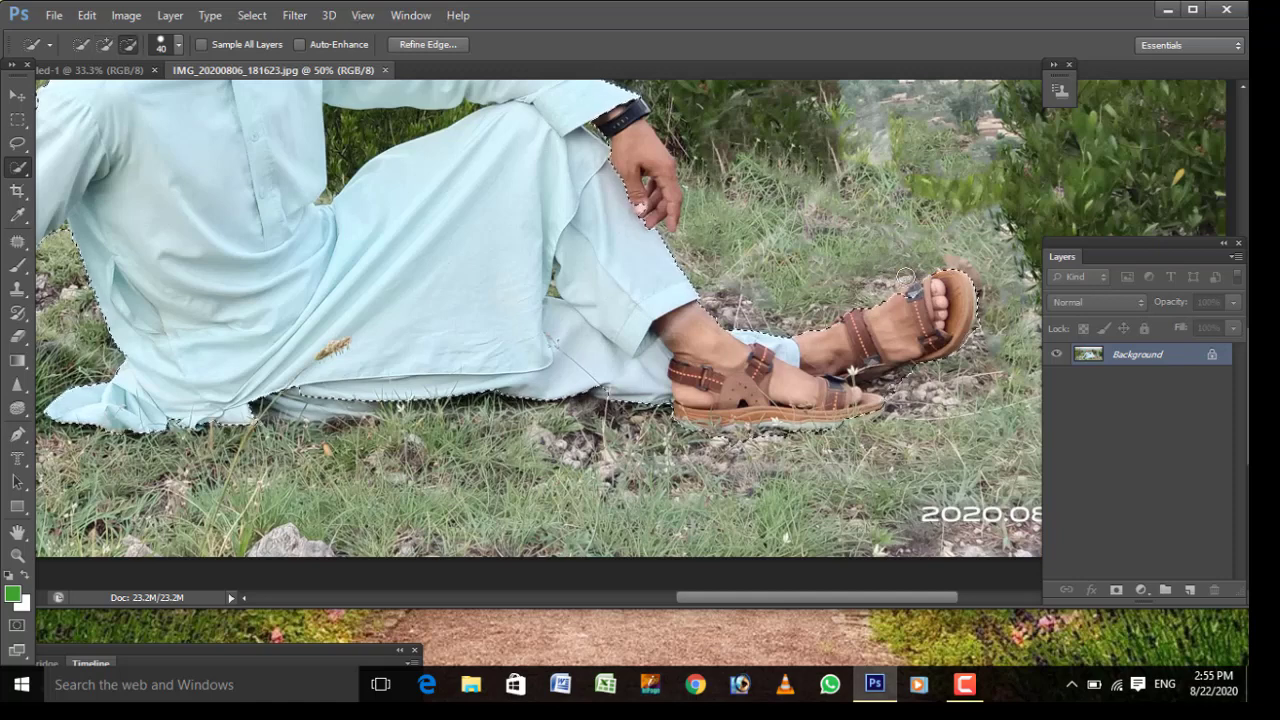
pyautogui.press('alt')
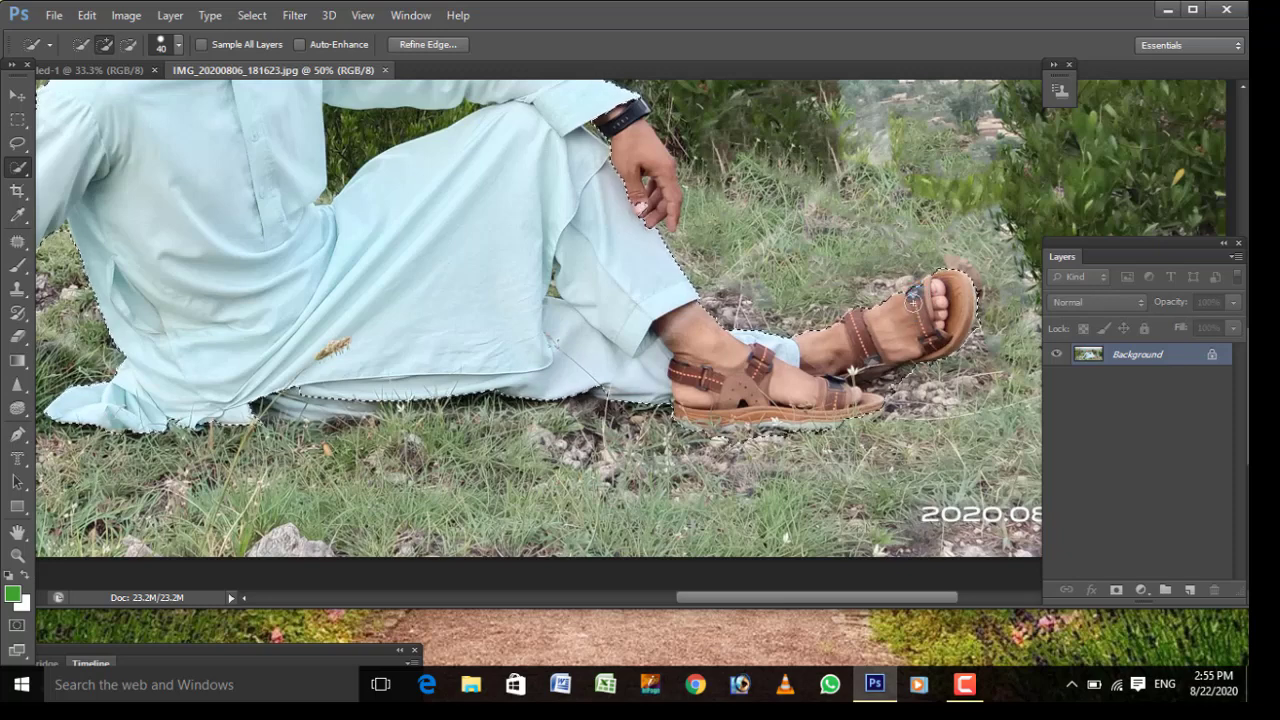
pyautogui.press('alt')
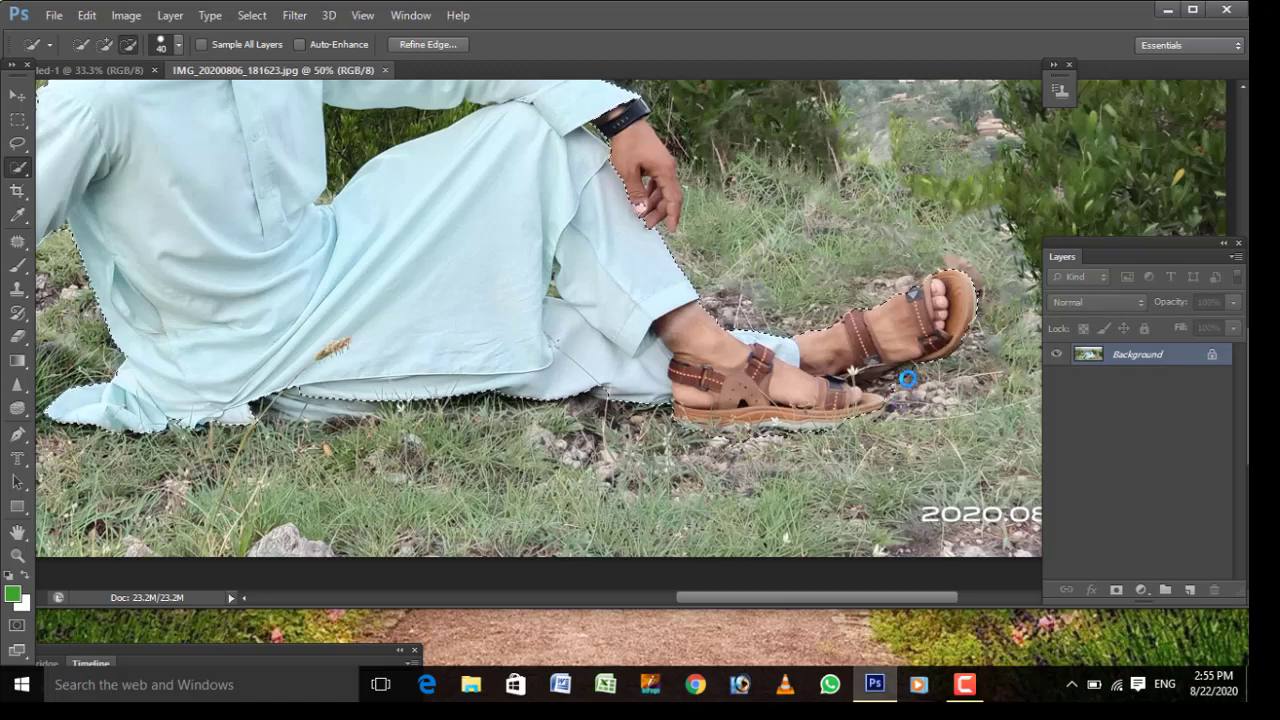
pyautogui.press('alt')
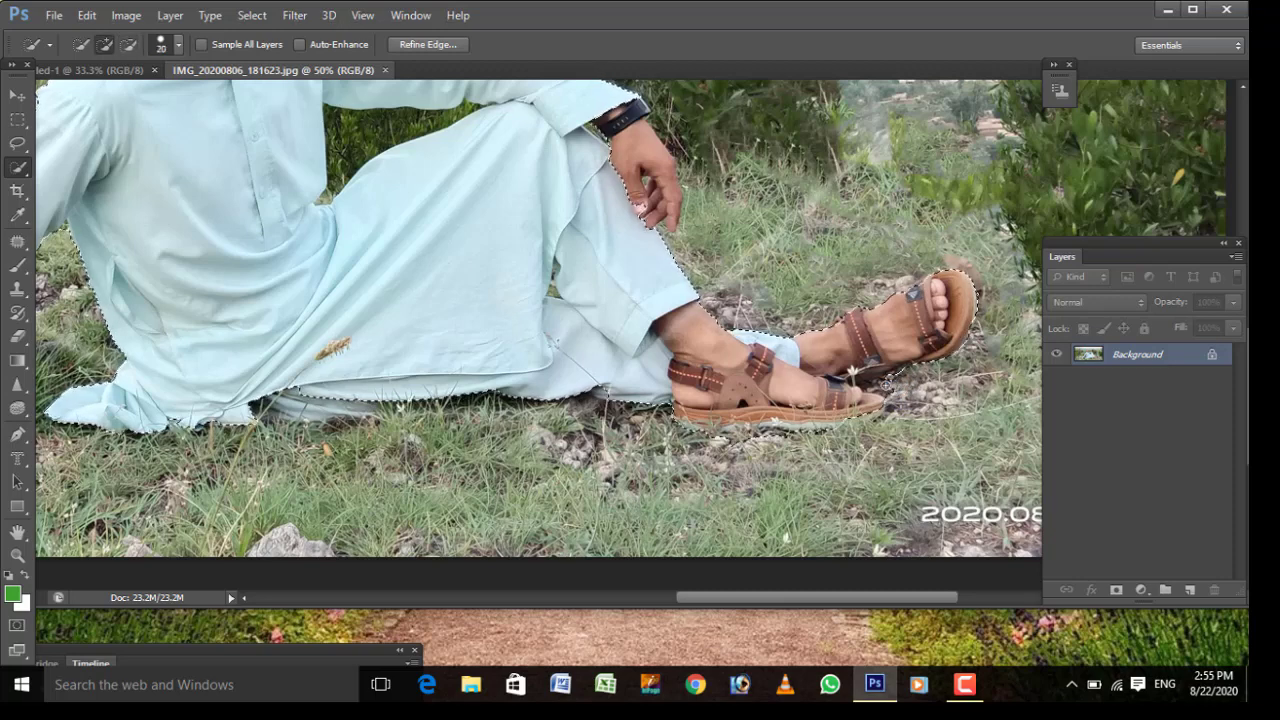
pyautogui.press('alt')
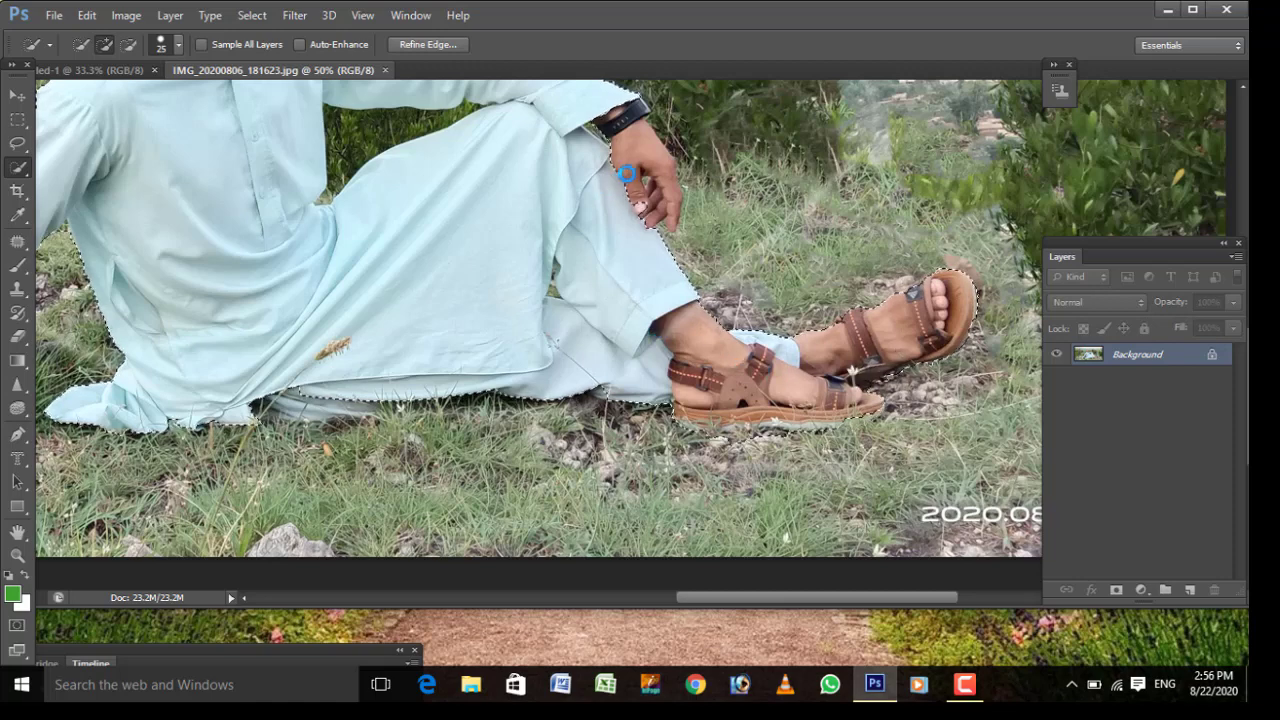
# Step: Add the man's hand and fingers to the selection and refine its edge
pyautogui.moveTo(626, 174); pyautogui.dragTo(666, 212)
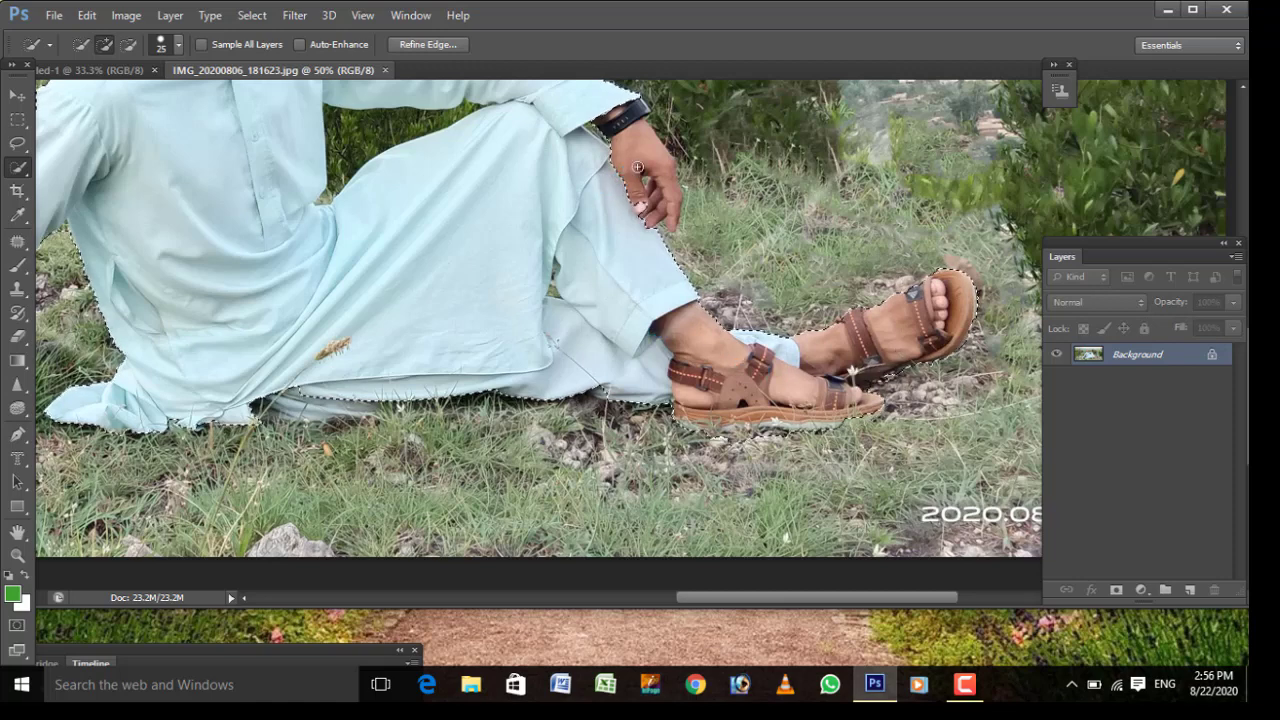
pyautogui.click(670, 218)
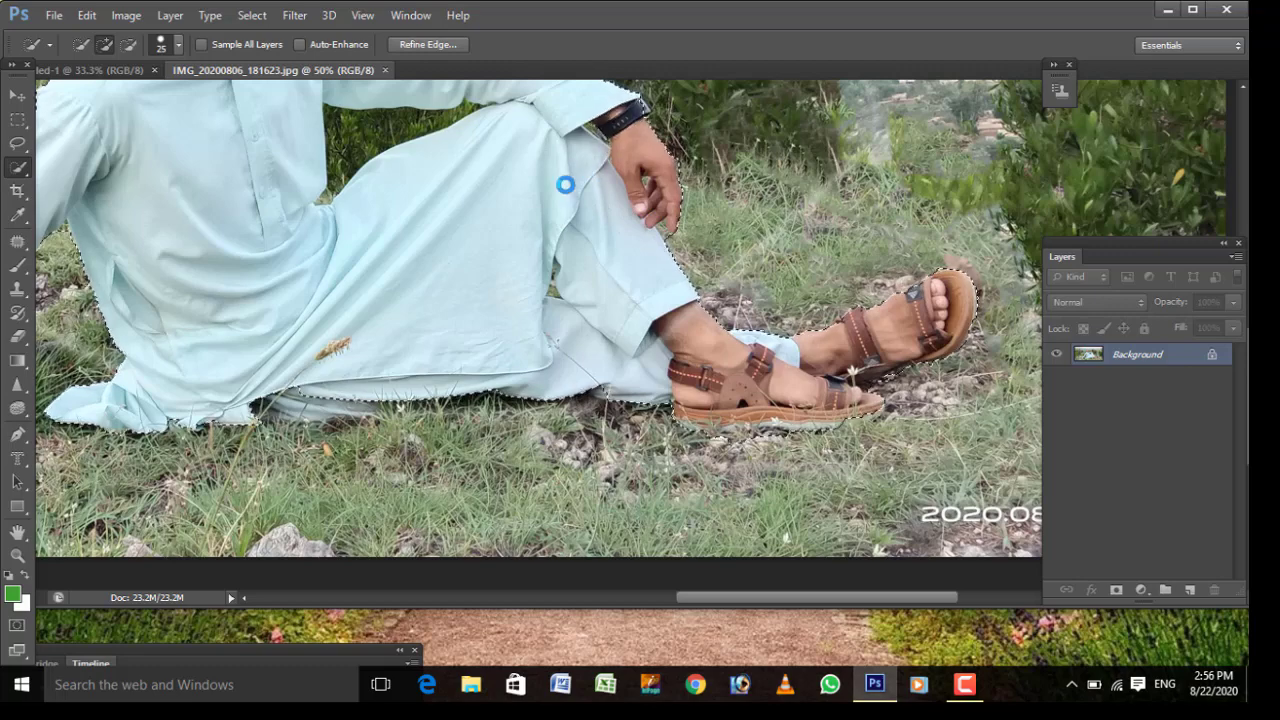
pyautogui.moveTo(681, 323); pyautogui.dragTo(841, 478)
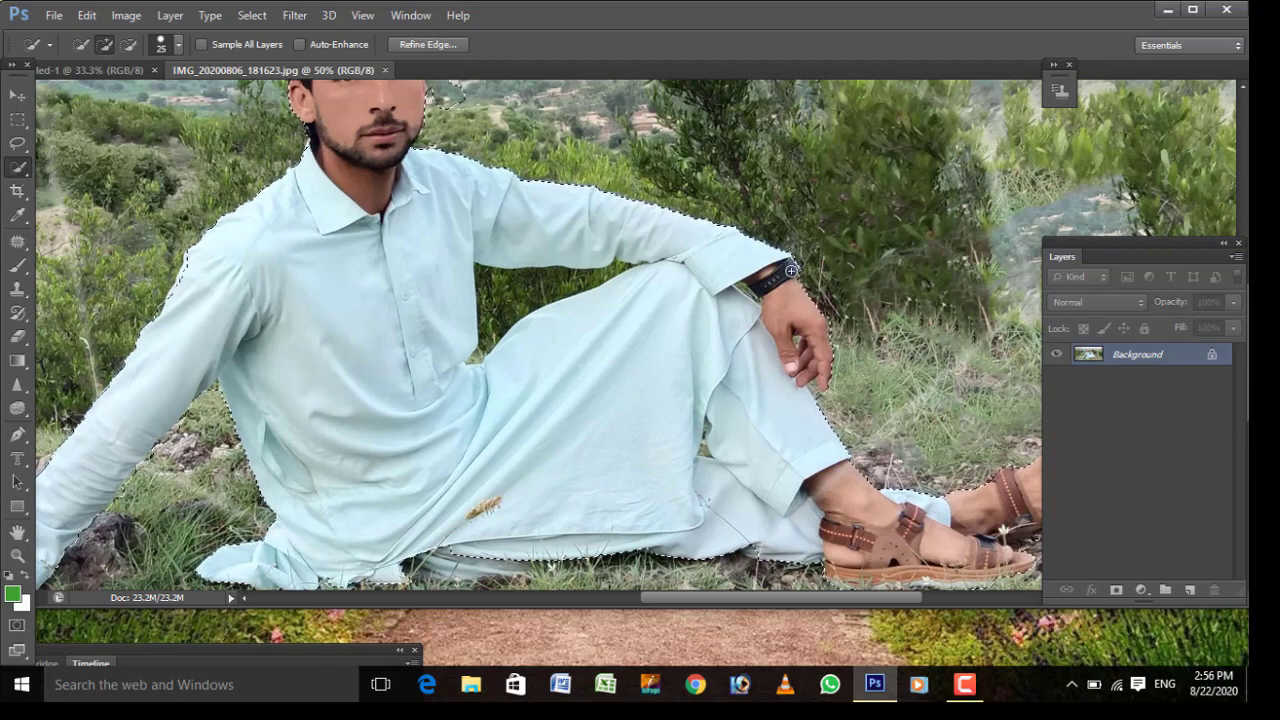
pyautogui.click(716, 283)
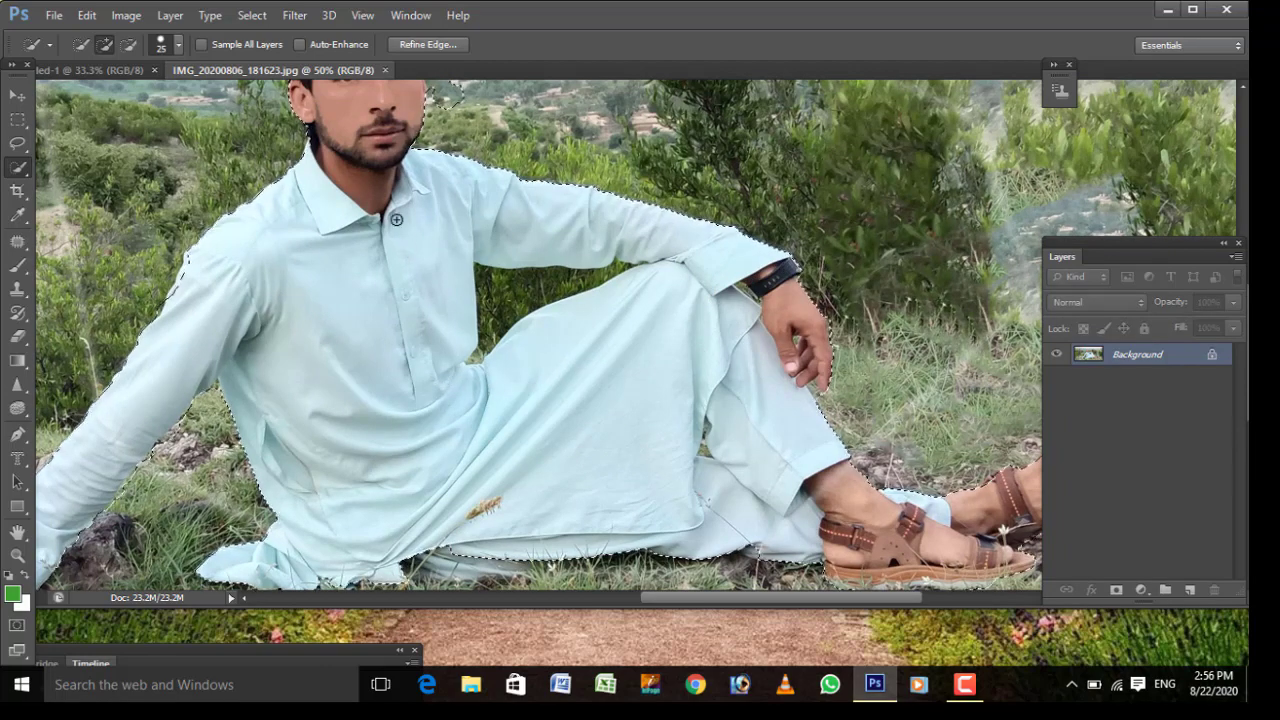
# Step: Subtract the background beside the ear and between arm and legs, using brush size 70
pyautogui.hotkey('ctrl', 'd')
pyautogui.moveTo(405, 249); pyautogui.dragTo(590, 354)
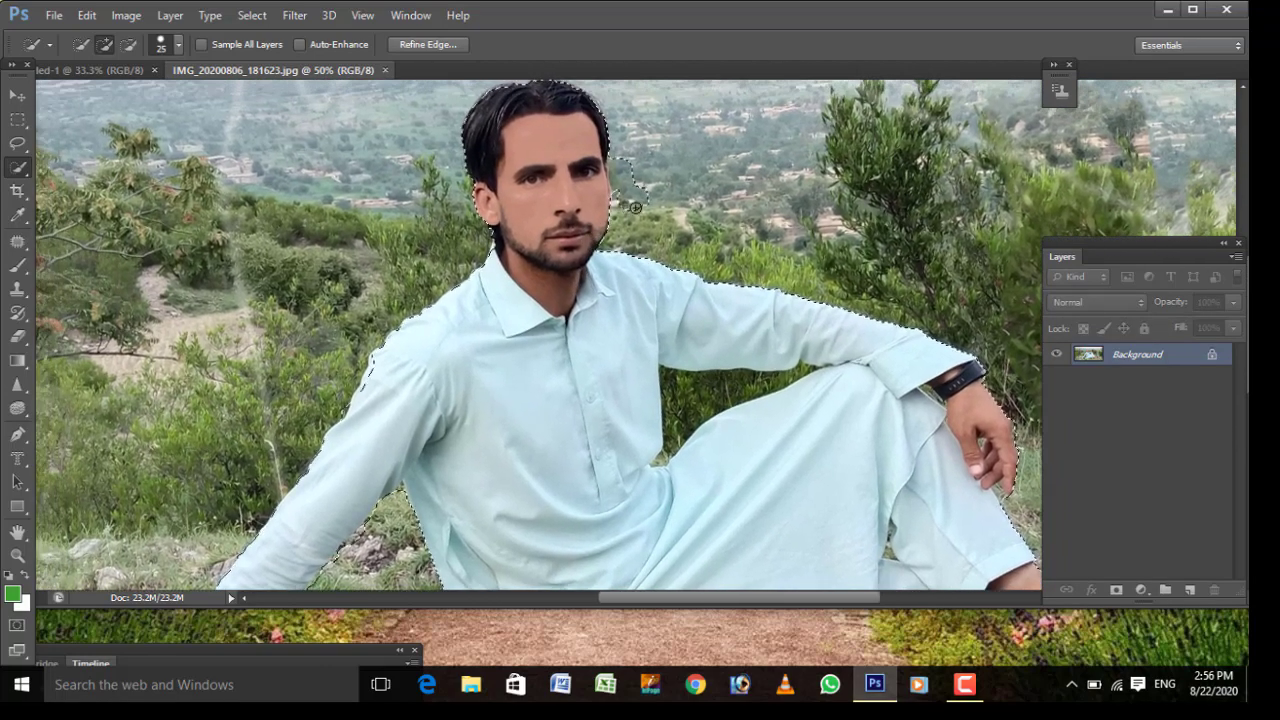
pyautogui.moveTo(635, 207); pyautogui.dragTo(622, 163)
pyautogui.press('alt')
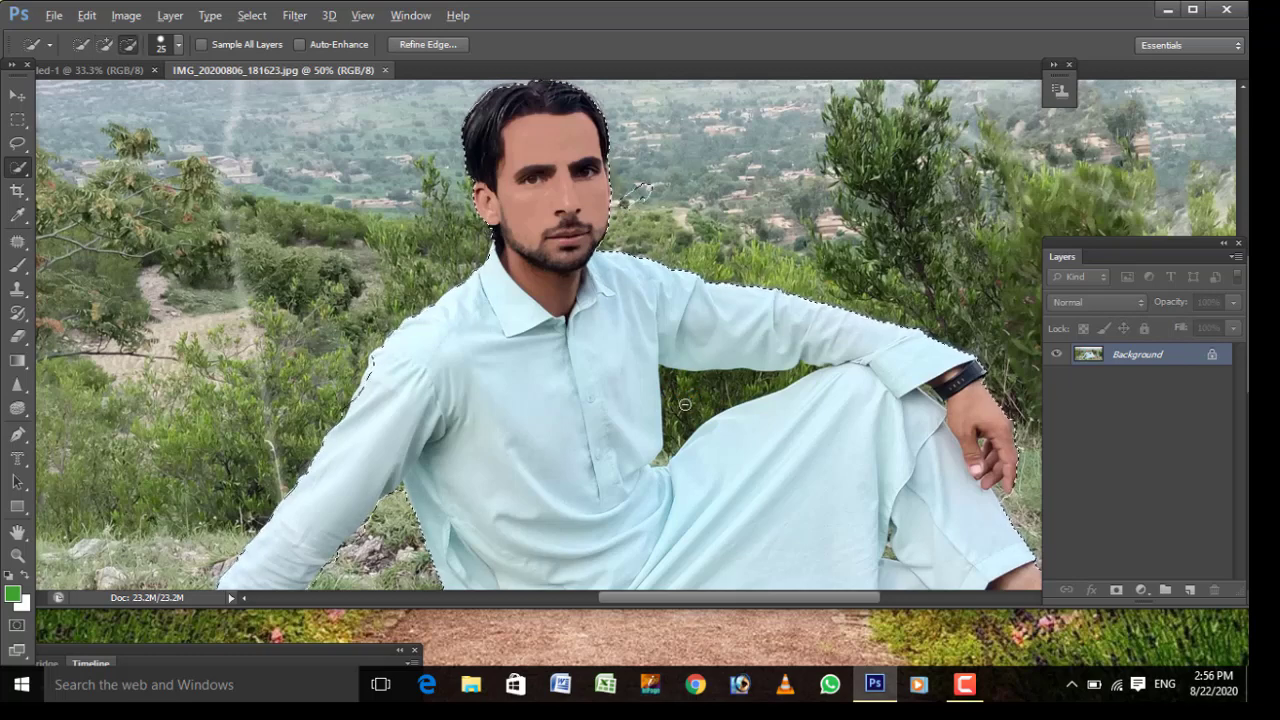
pyautogui.moveTo(706, 398); pyautogui.dragTo(670, 445)
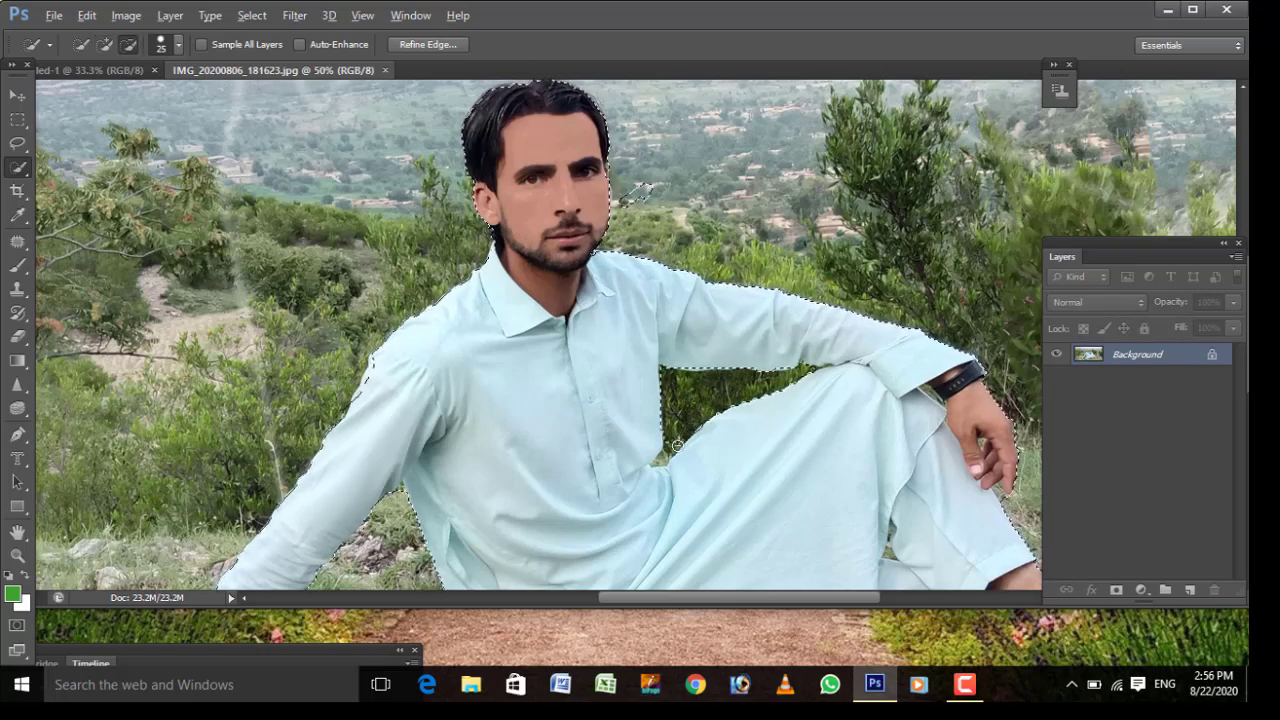
pyautogui.click(759, 348)
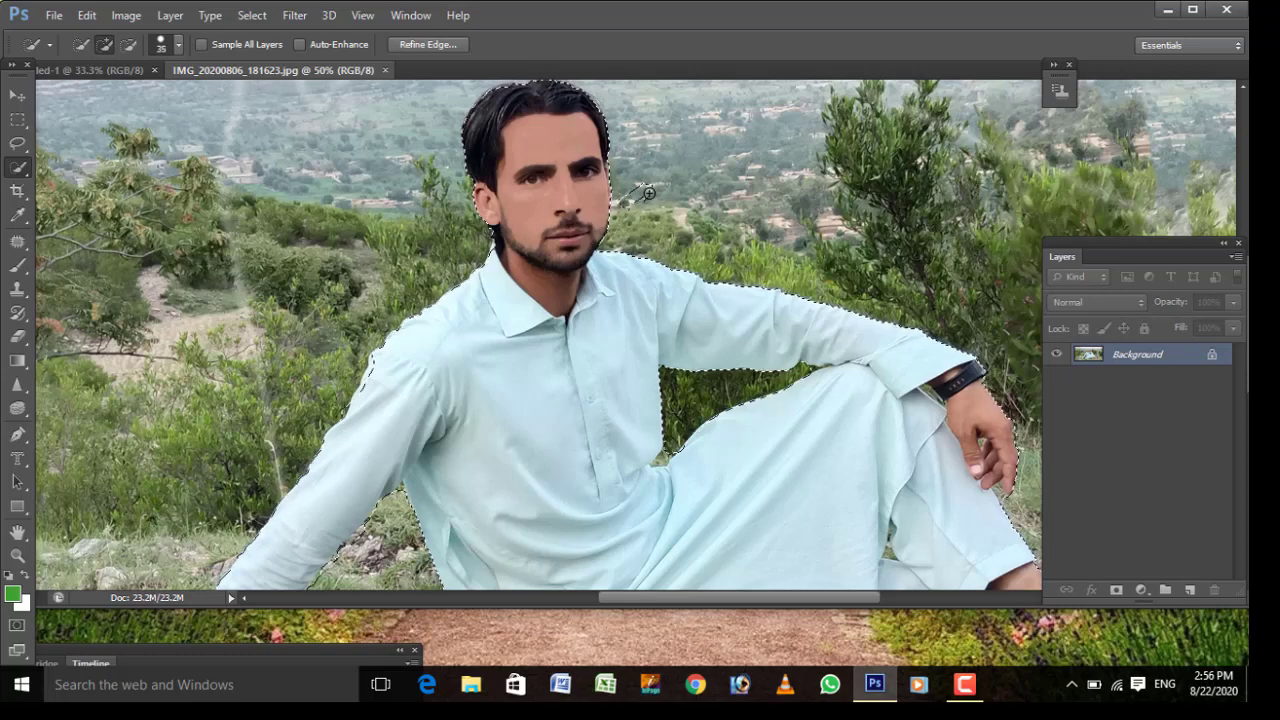
pyautogui.press(']')
pyautogui.press(']')
pyautogui.press(']')
pyautogui.press('alt')
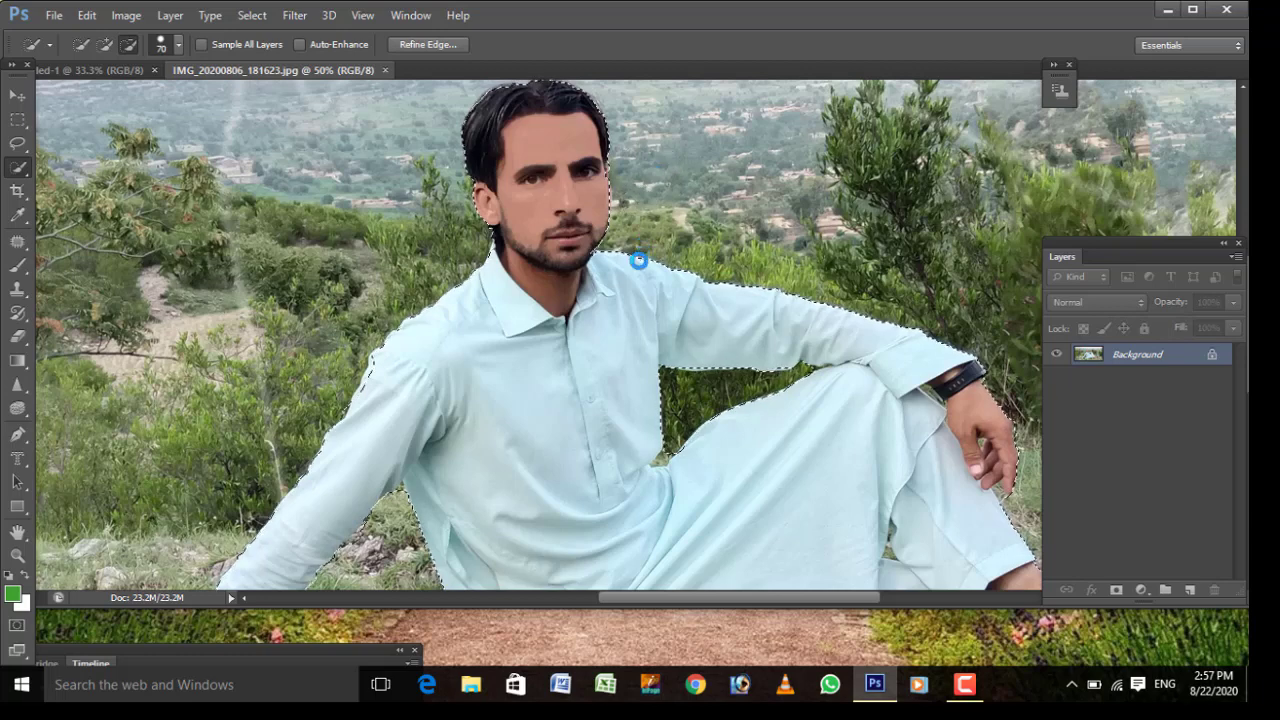
# Step: Fix the shirt chest area of the selection, then zoom out to 25% to see the whole man
pyautogui.press('space')
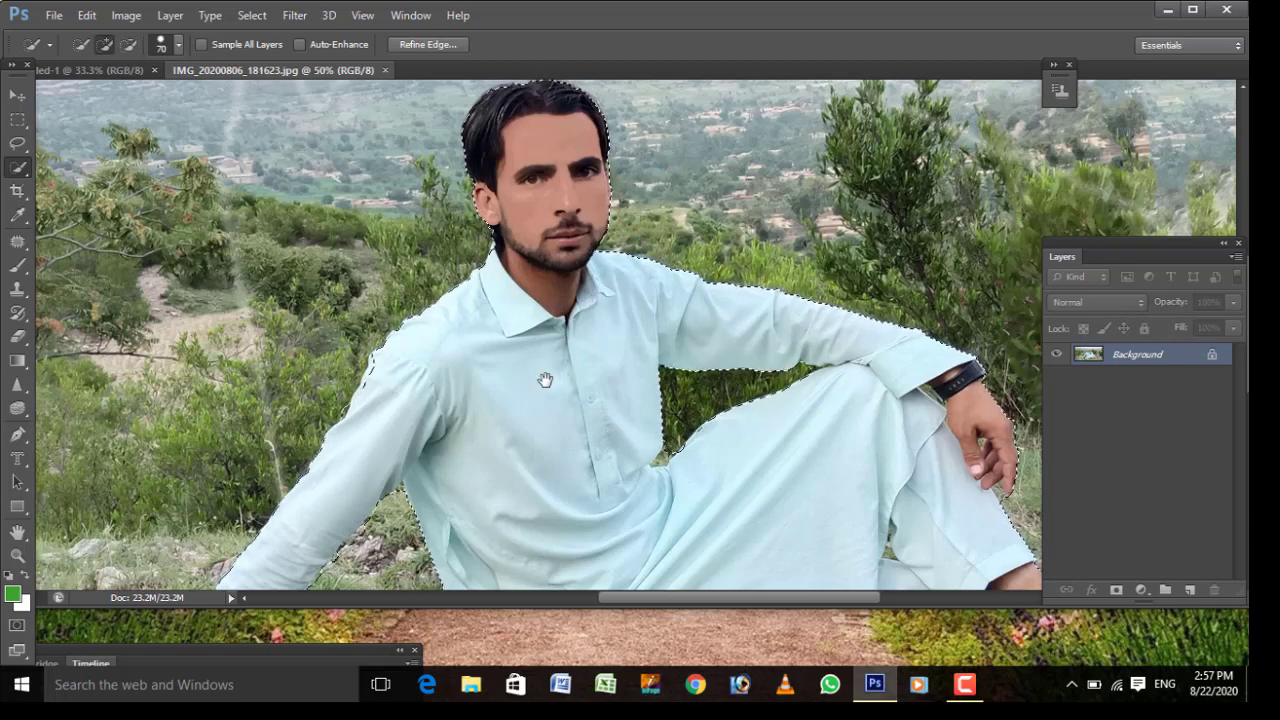
pyautogui.moveTo(545, 380); pyautogui.dragTo(686, 246)
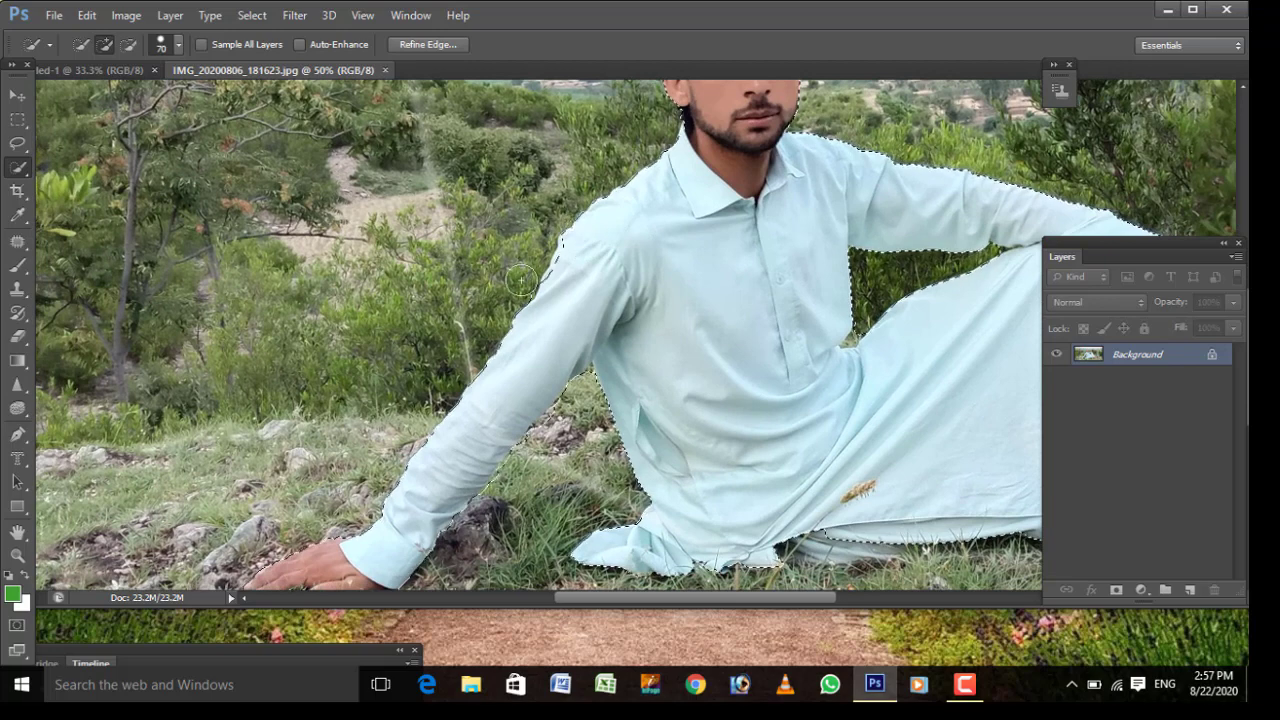
pyautogui.press('alt')
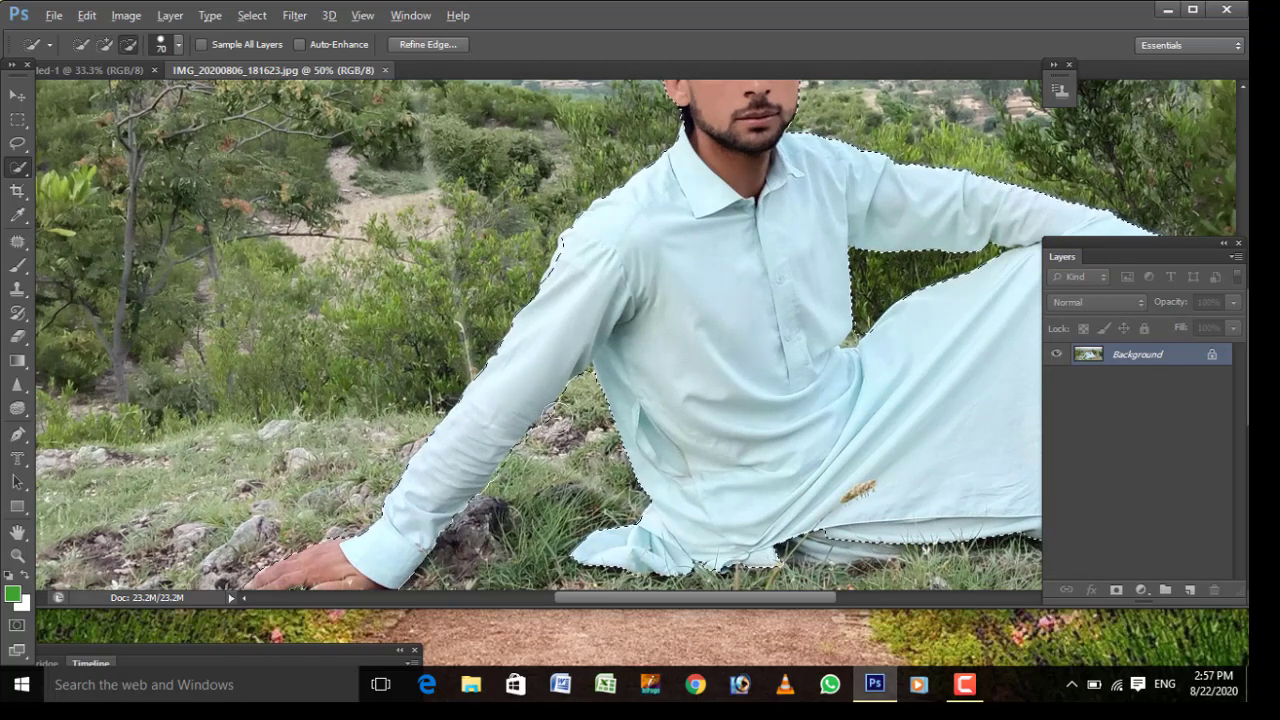
pyautogui.click(559, 425)
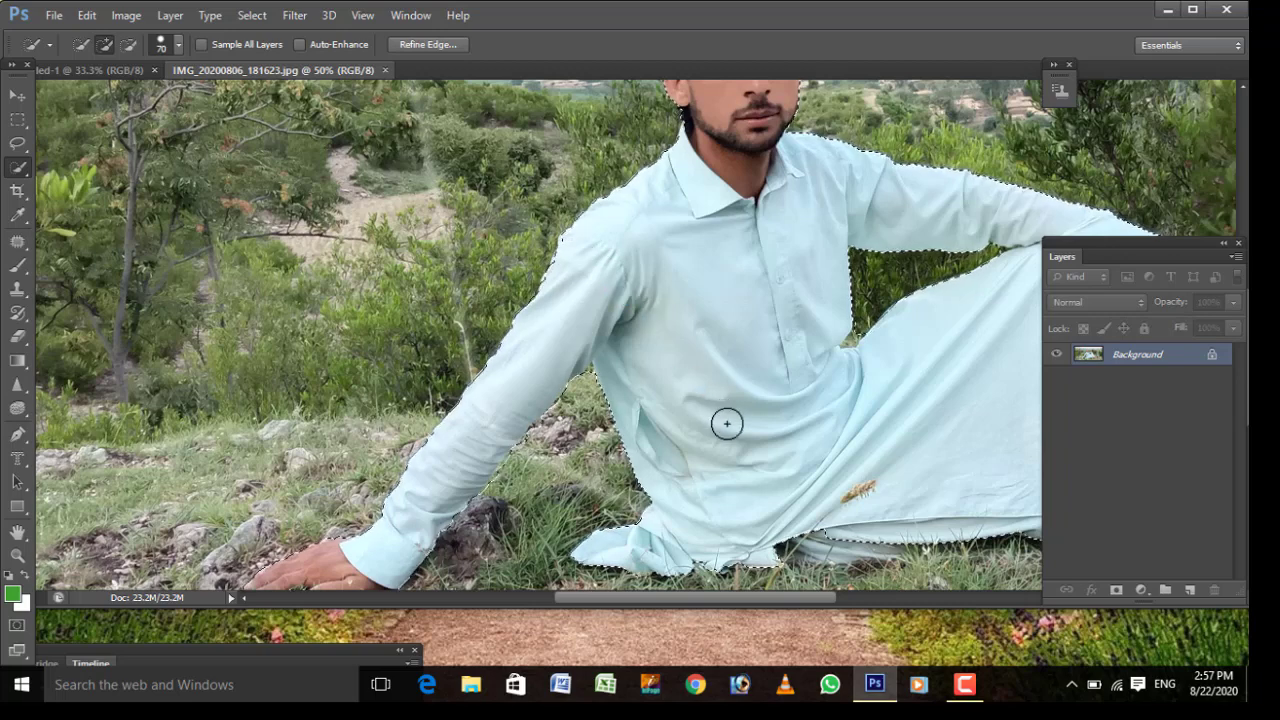
pyautogui.moveTo(727, 423); pyautogui.dragTo(698, 302)
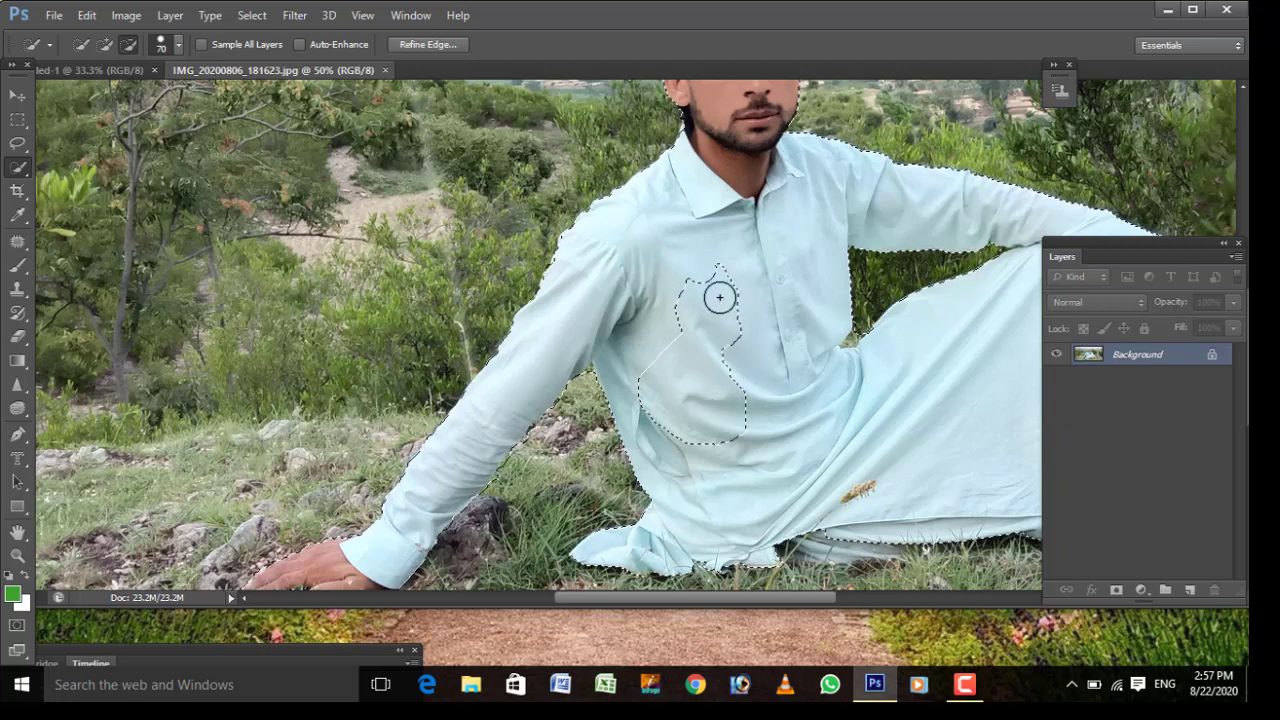
pyautogui.moveTo(719, 297)
pyautogui.mouseDown()
pyautogui.moveTo(730, 367)
pyautogui.moveTo(674, 306)
pyautogui.mouseUp()
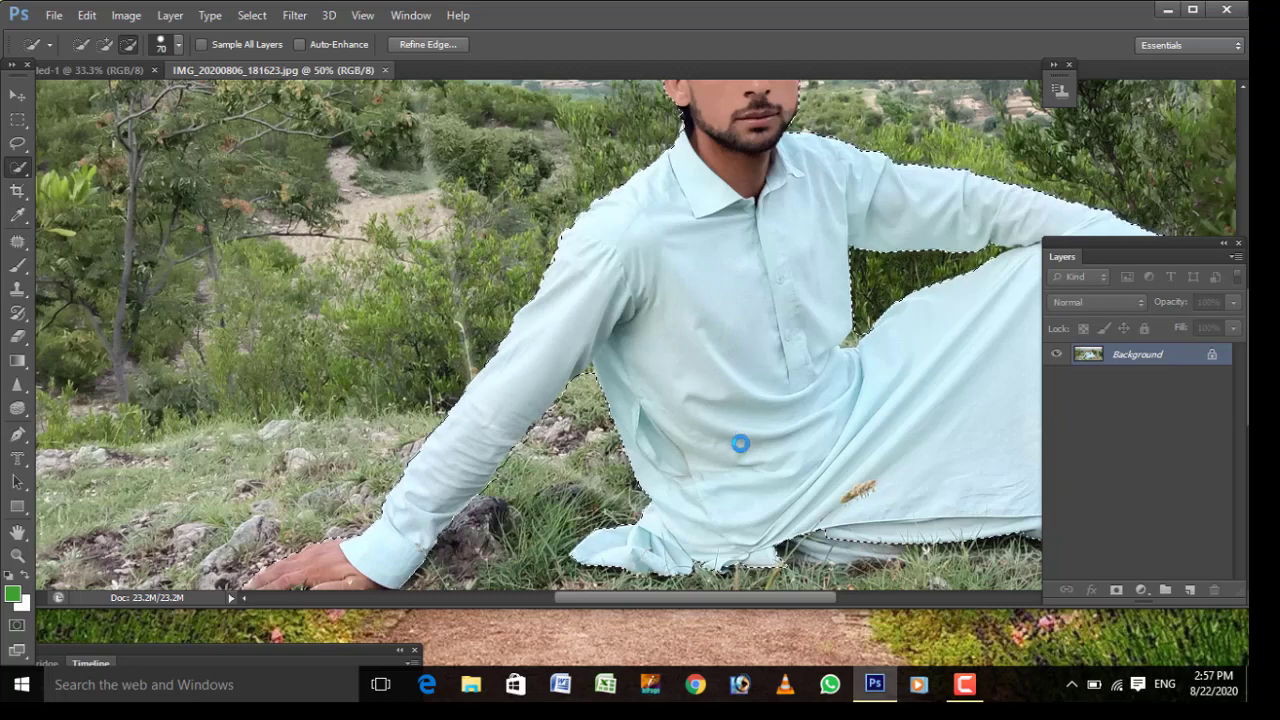
pyautogui.scroll(-4, 770, 330)
pyautogui.scroll(-2, 778, 260)
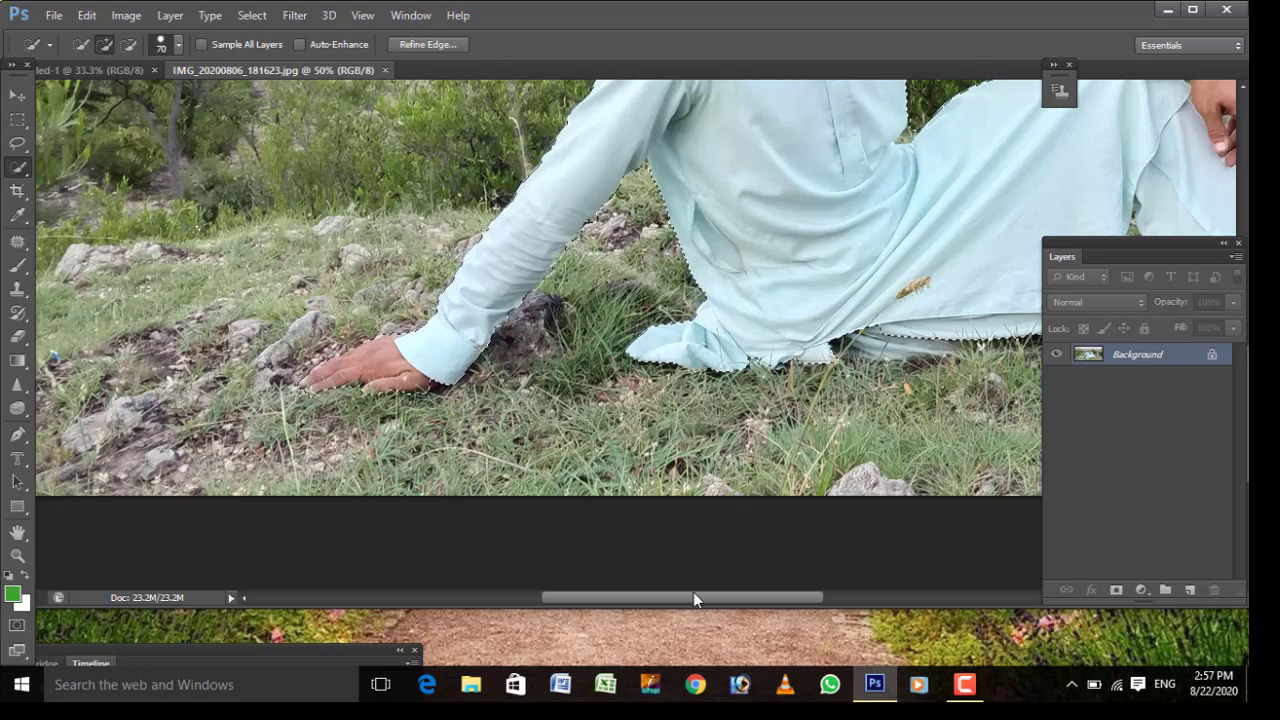
pyautogui.hotkey('ctrl', '-')
pyautogui.hotkey('ctrl', '-')
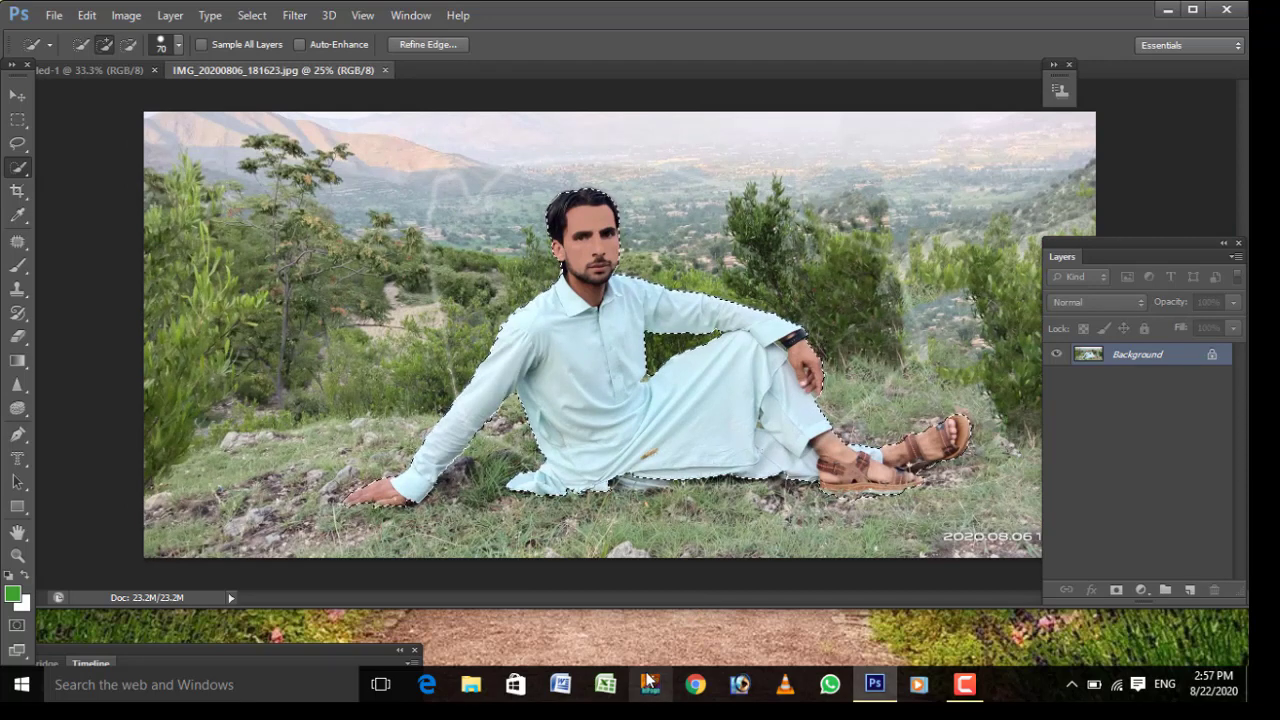
# Step: Copy the selected man onto a new grouped layer and open the lakeside balcony landscape image
pyautogui.hotkey('ctrl', 'j')
pyautogui.hotkey('ctrl', 'j')
pyautogui.hotkey('ctrl', 'g')
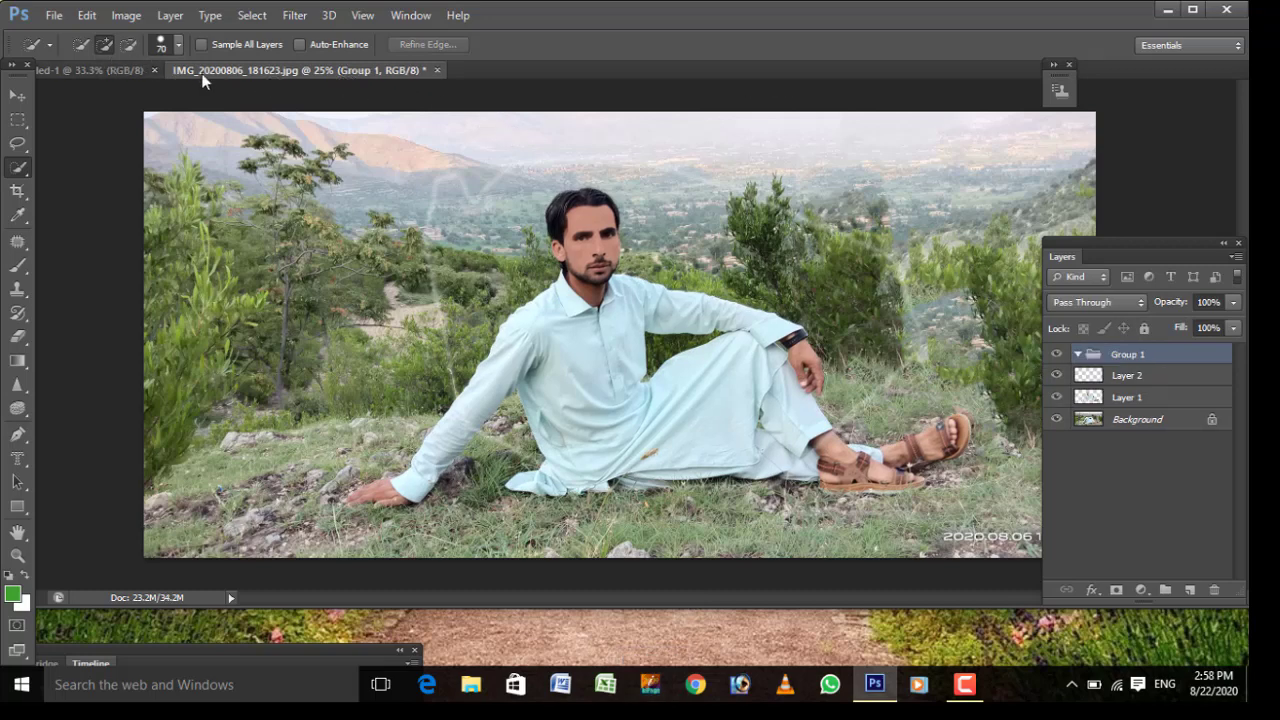
pyautogui.click(50, 15)
pyautogui.click(62, 52)
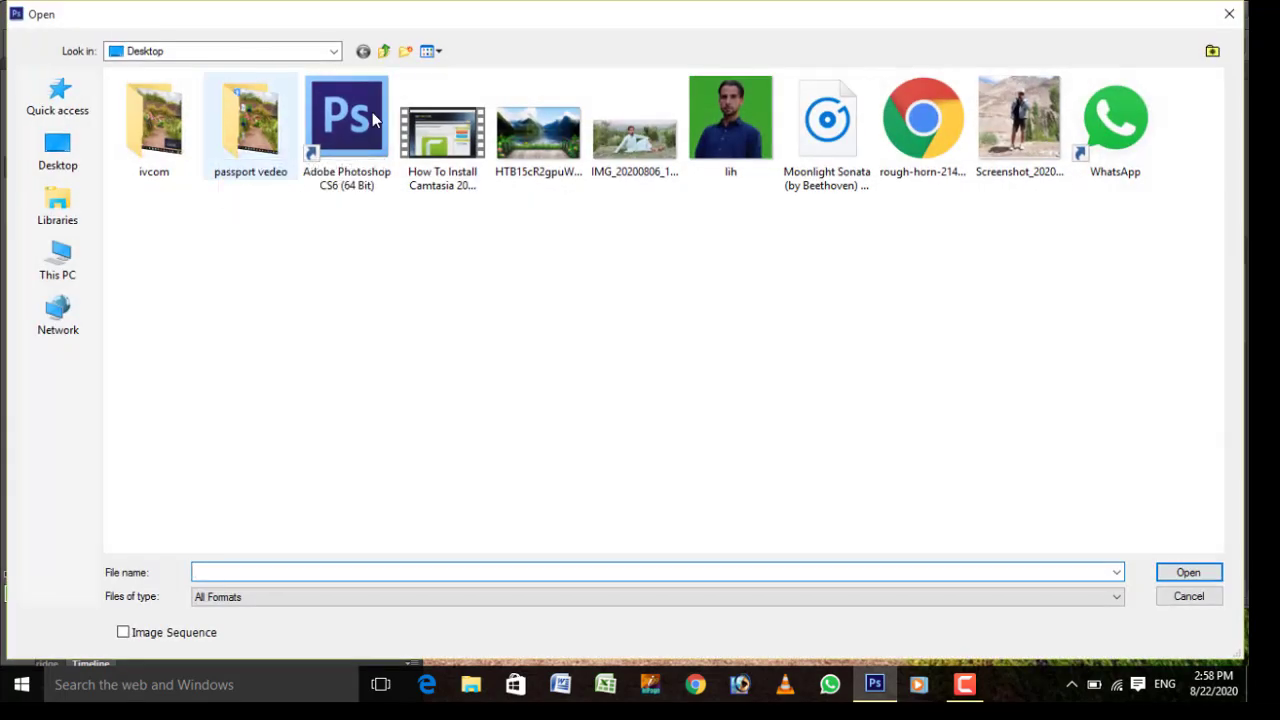
pyautogui.doubleClick(560, 160)
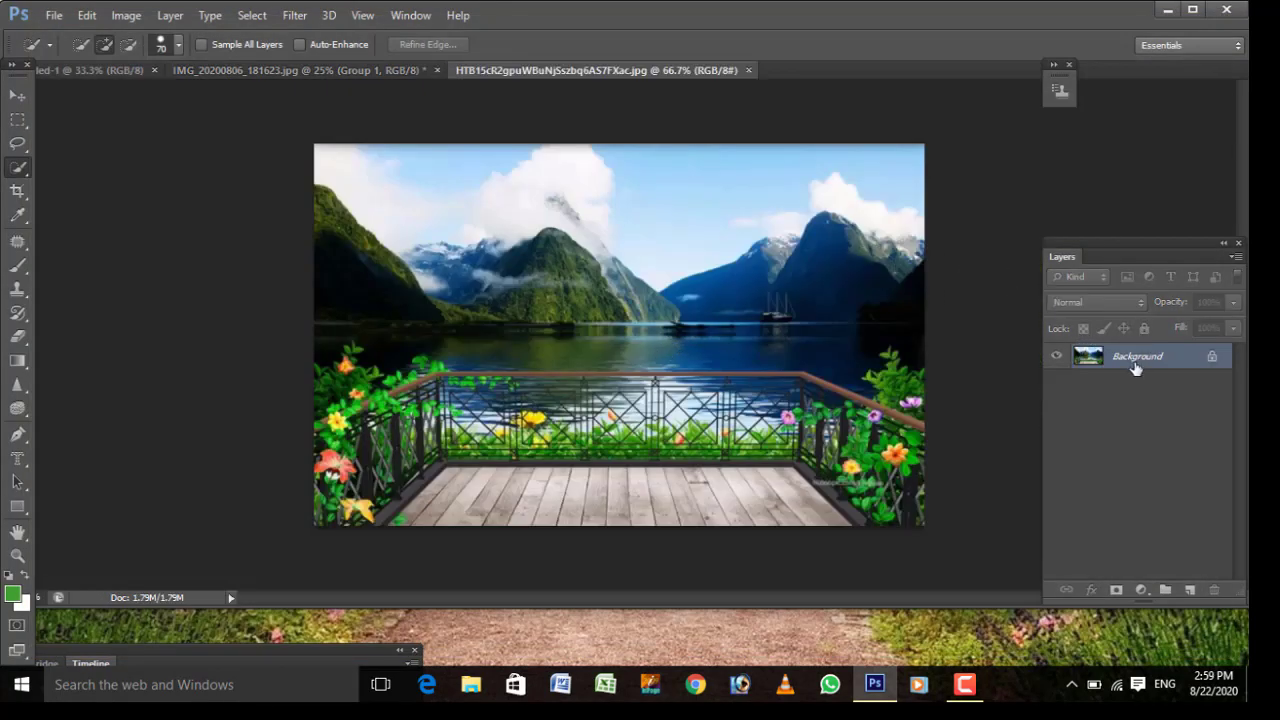
# Step: Return to the man's photo and check Layer 1's cut-out content in the Layers panel
pyautogui.click(367, 71)
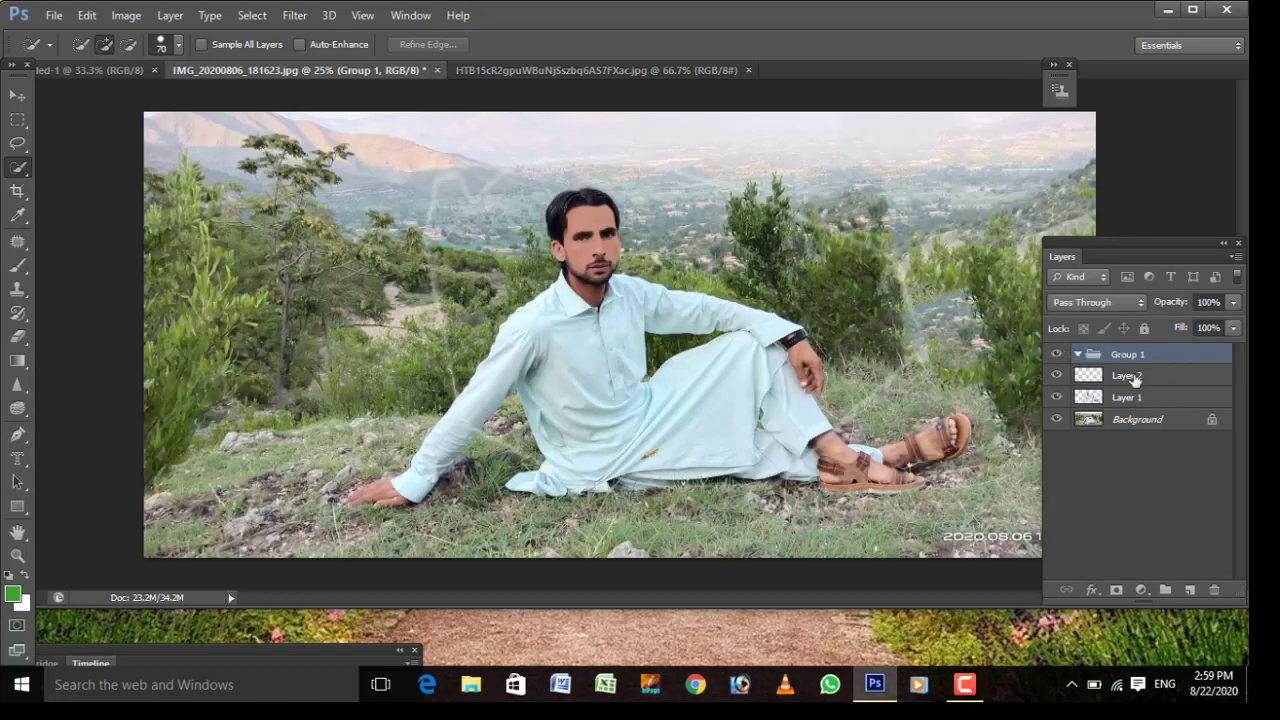
pyautogui.click(1133, 378)
pyautogui.click(1117, 421)
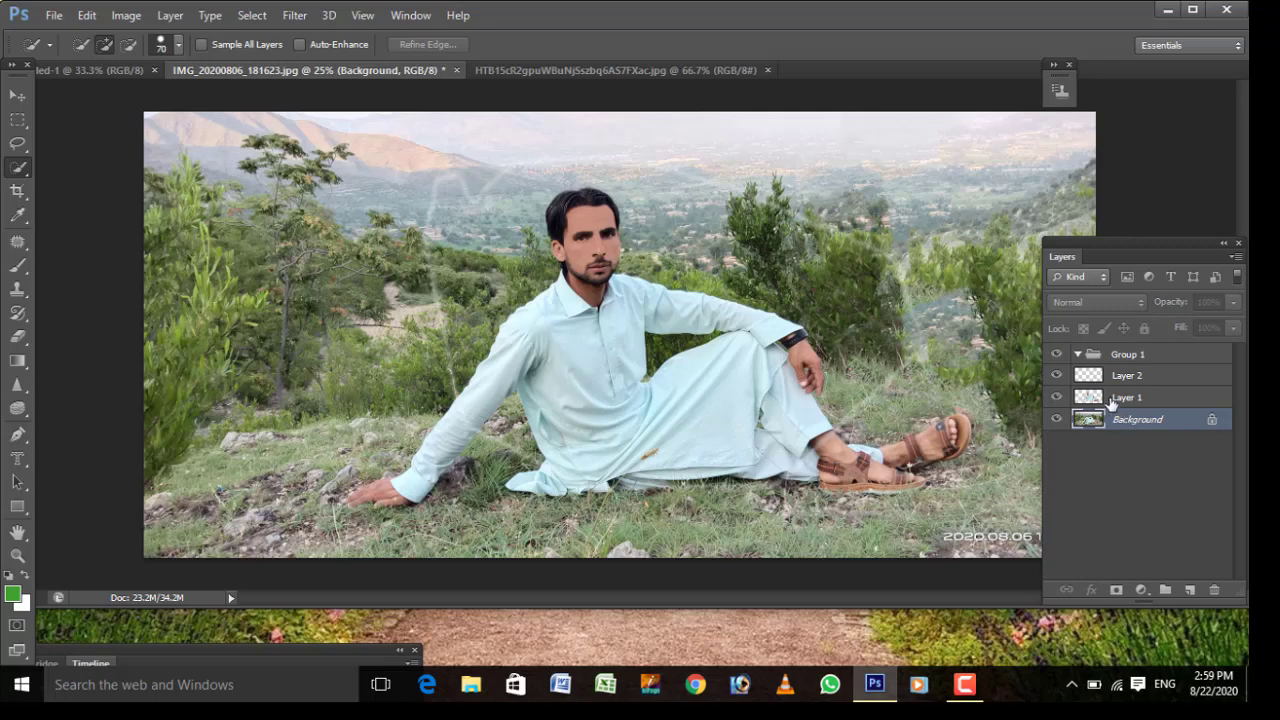
pyautogui.click(1112, 400)
pyautogui.click(1055, 400)
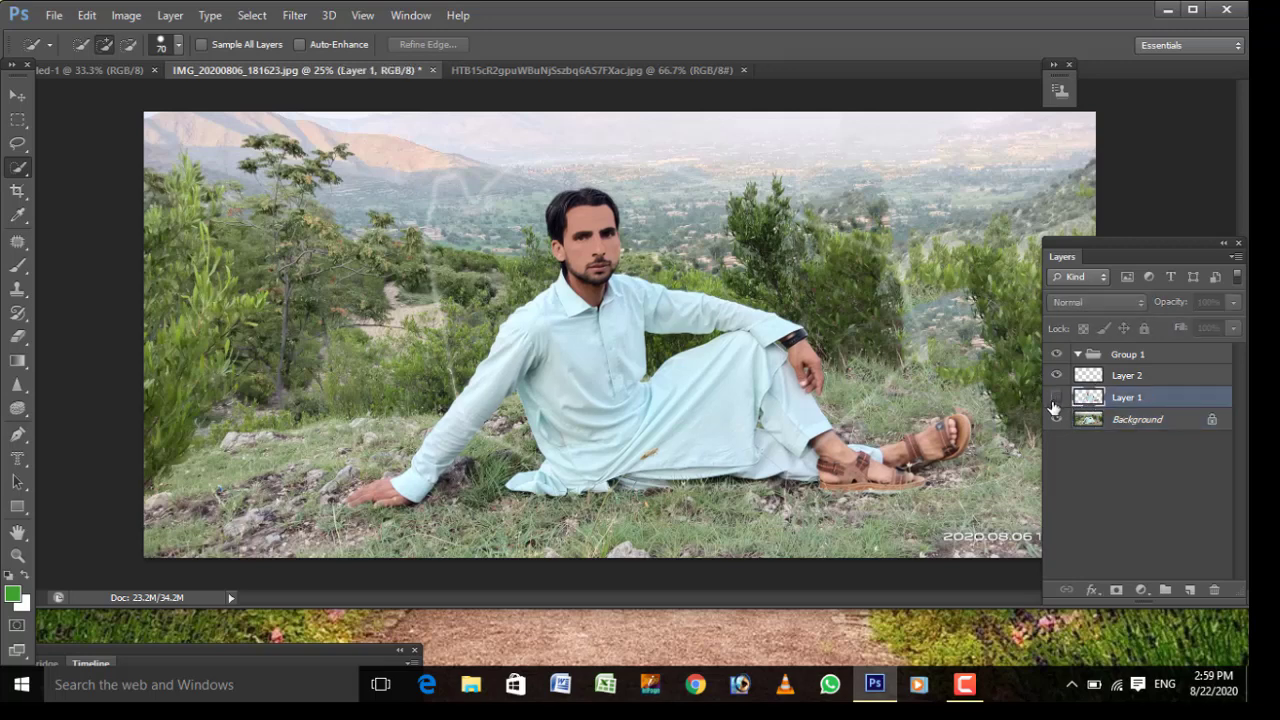
pyautogui.click(1056, 398)
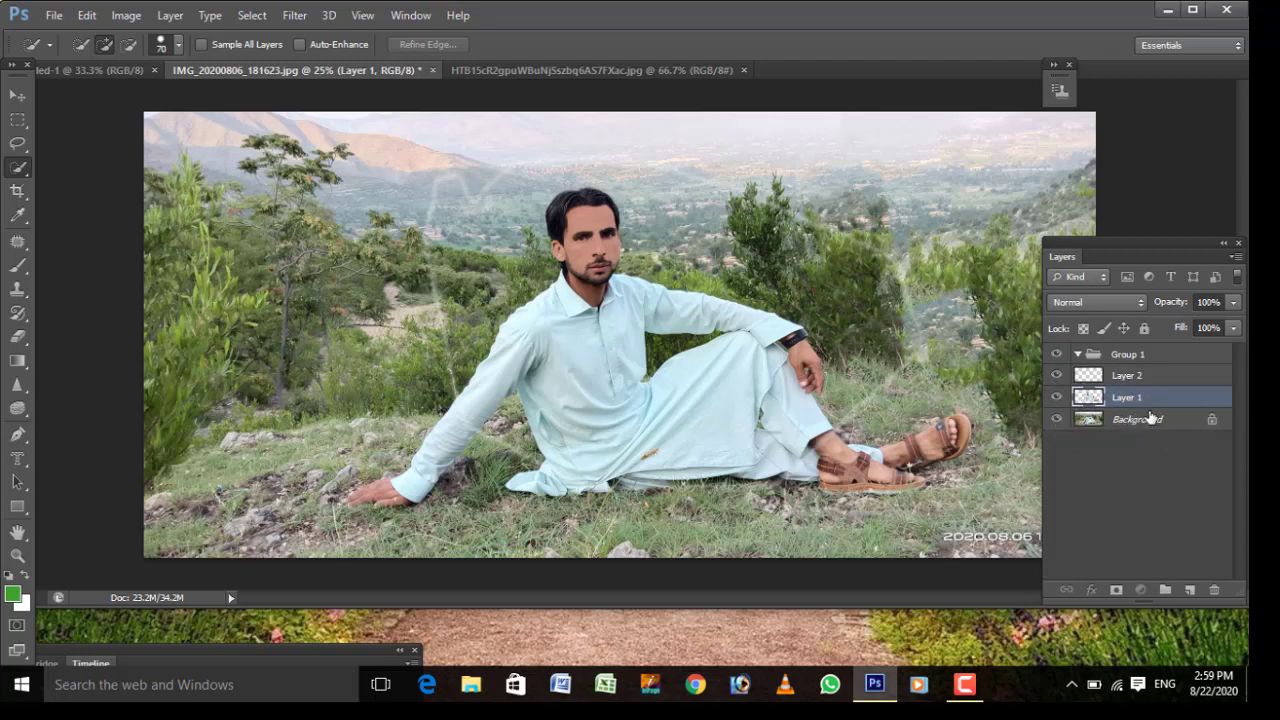
# Step: Move Layer 1 out of Group 1 to the top of the layer stack
pyautogui.moveTo(1146, 398); pyautogui.dragTo(1157, 349)
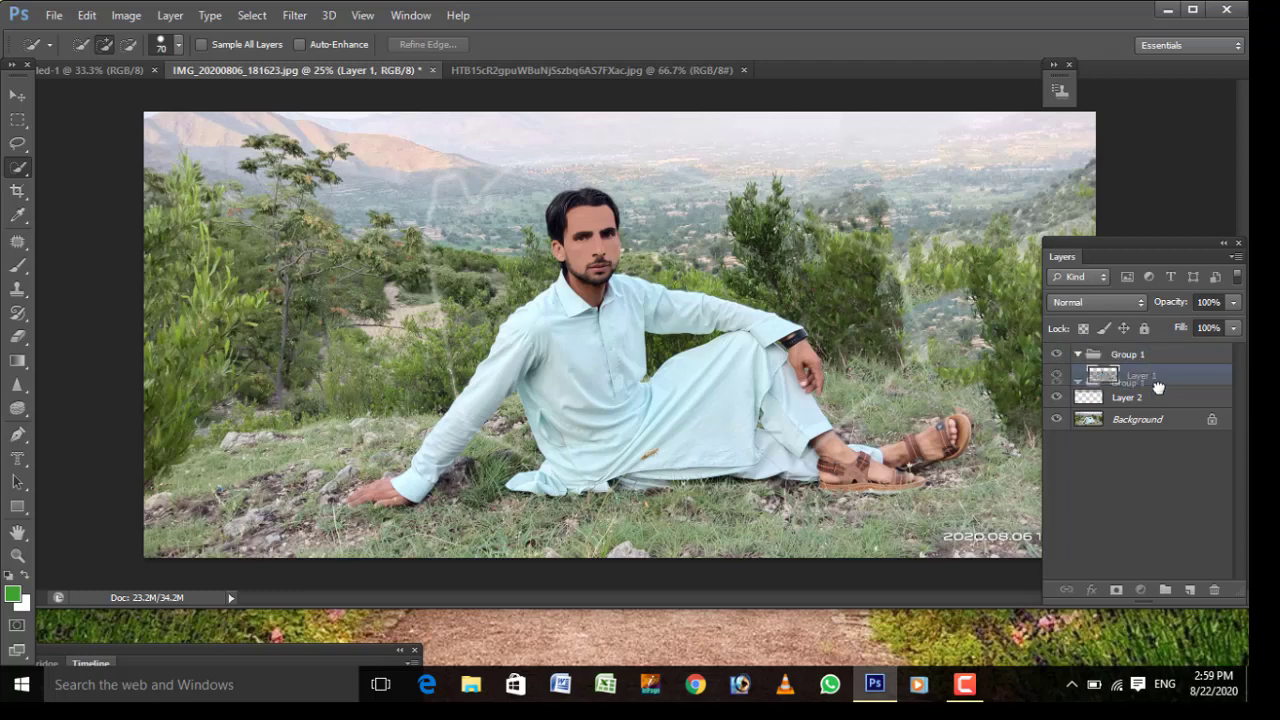
pyautogui.moveTo(1155, 357); pyautogui.dragTo(1140, 378)
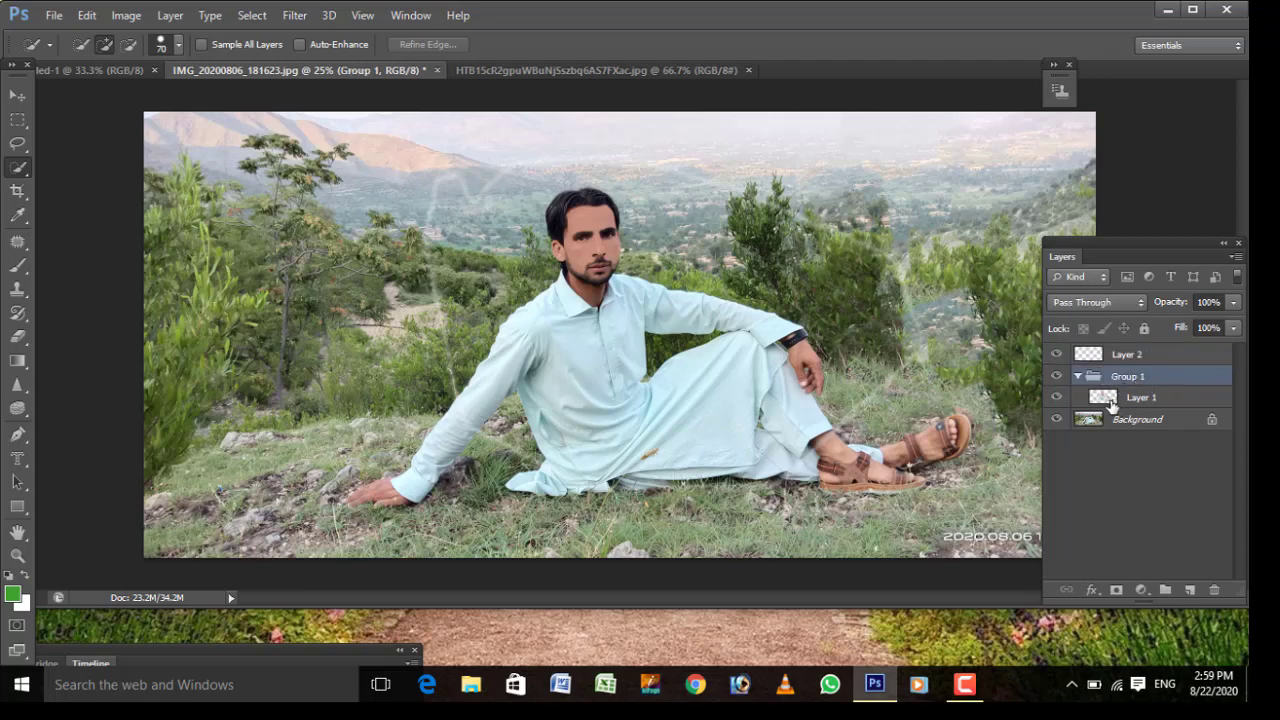
pyautogui.click(1112, 402)
pyautogui.moveTo(1112, 398); pyautogui.dragTo(1130, 349)
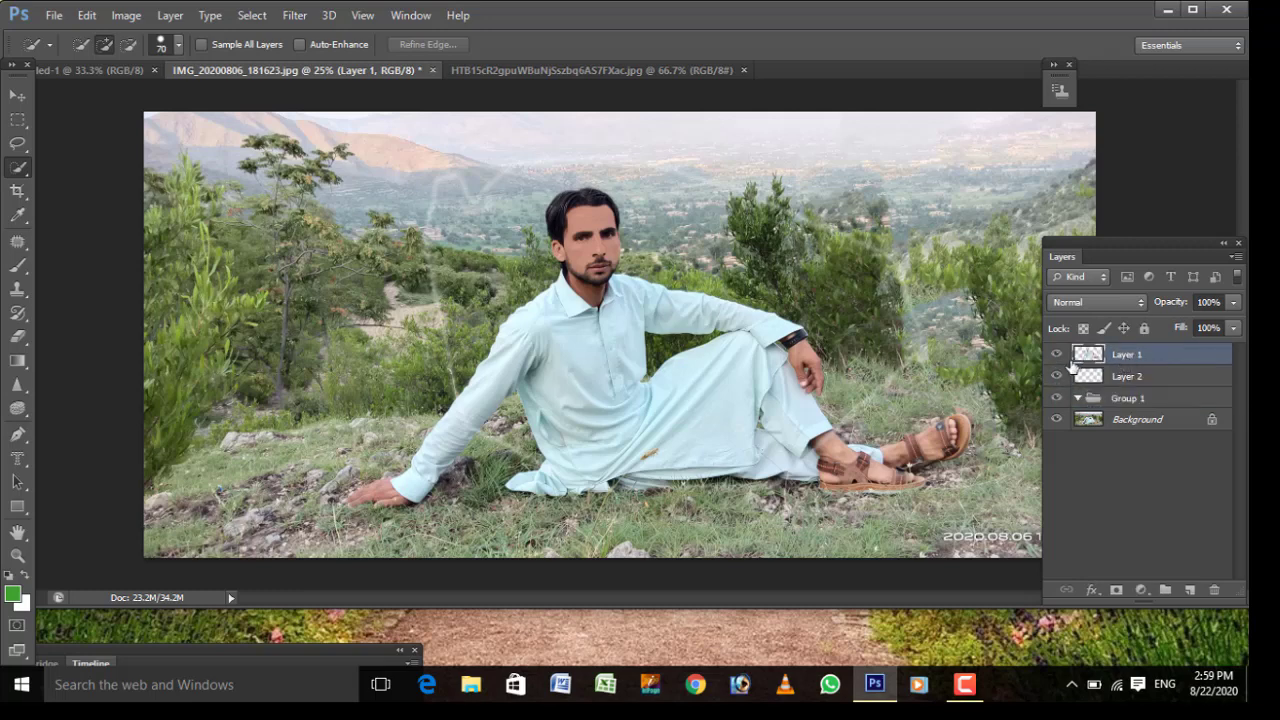
# Step: Hide the original background and drag the cut-out man onto the balcony image
pyautogui.click(1057, 355)
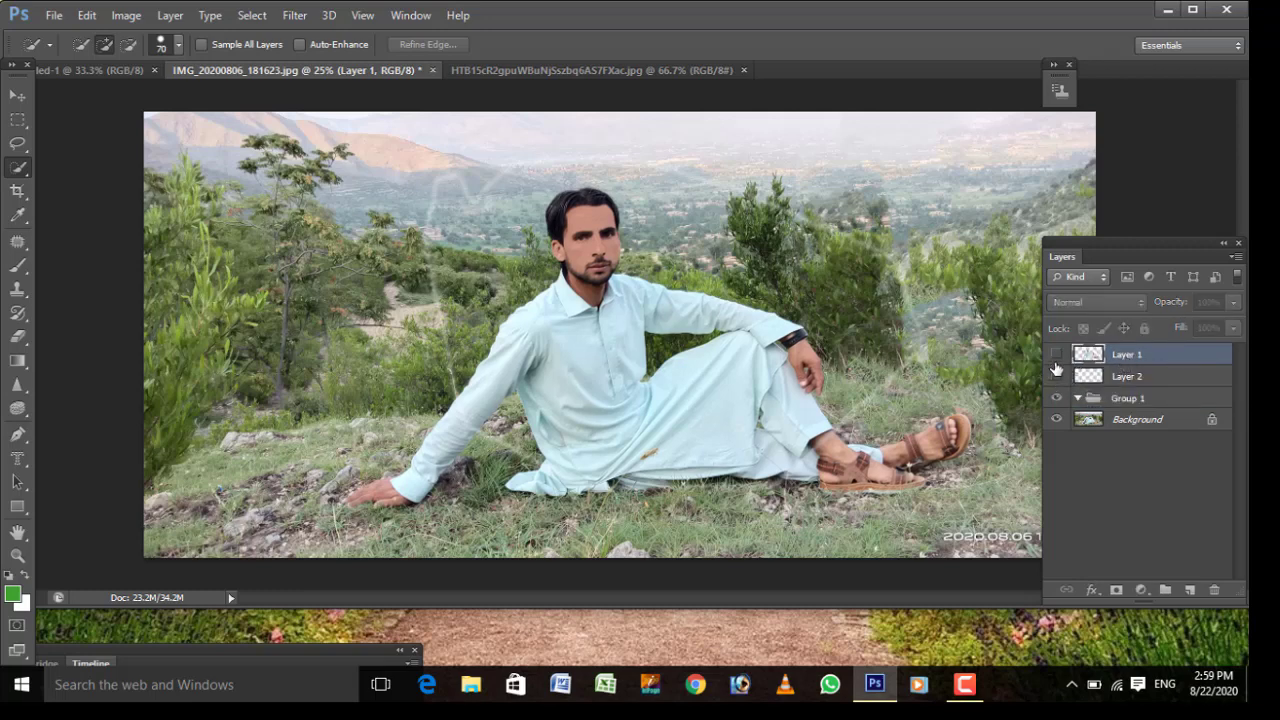
pyautogui.click(1056, 355)
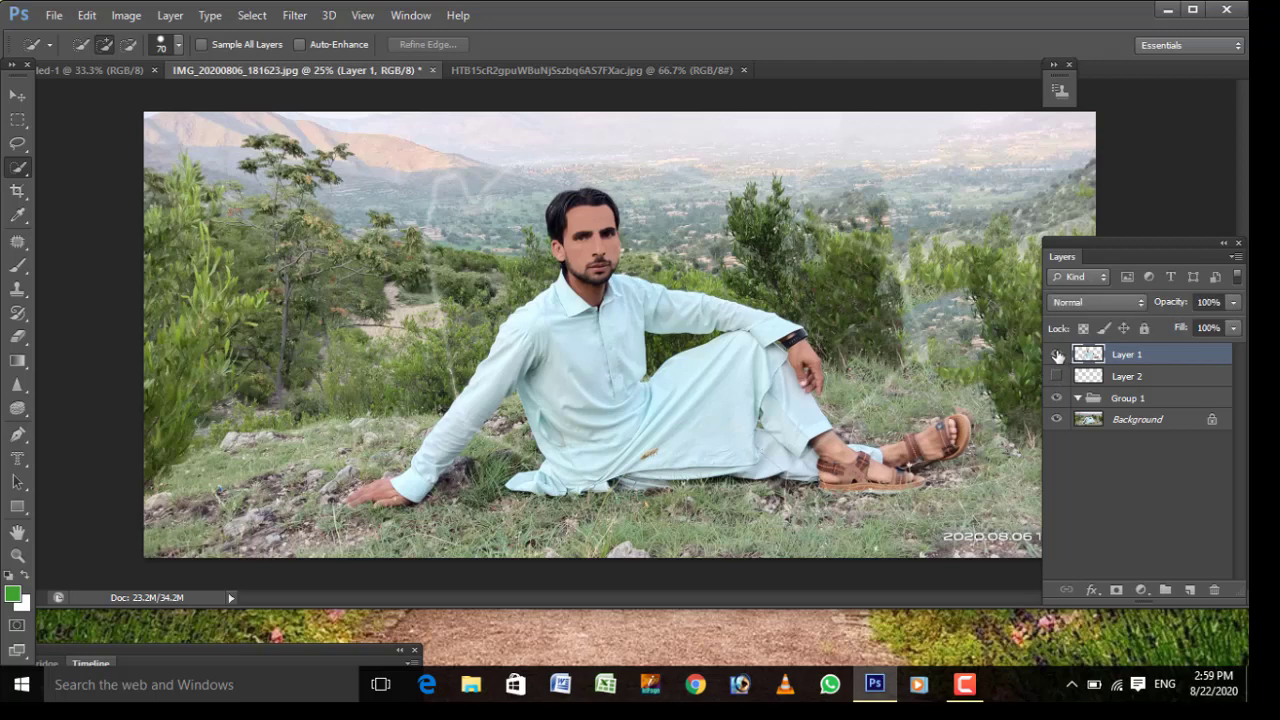
pyautogui.click(1057, 420)
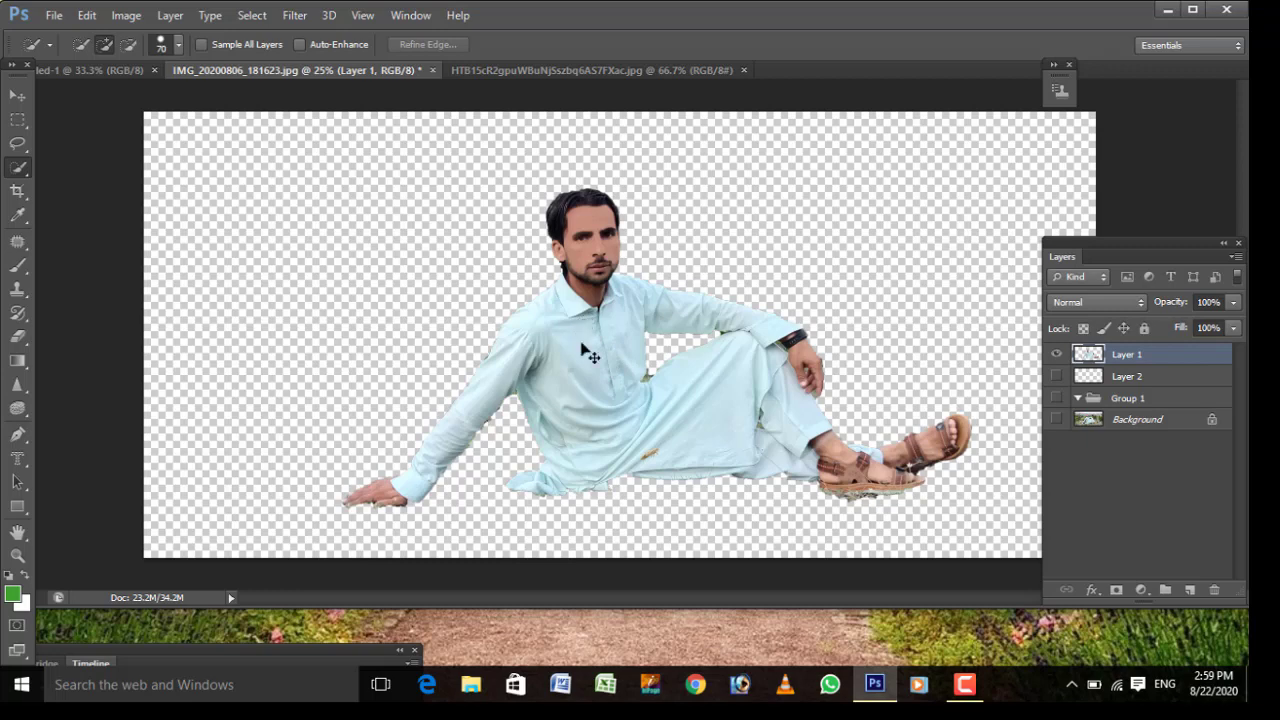
pyautogui.moveTo(582, 345); pyautogui.dragTo(628, 76)
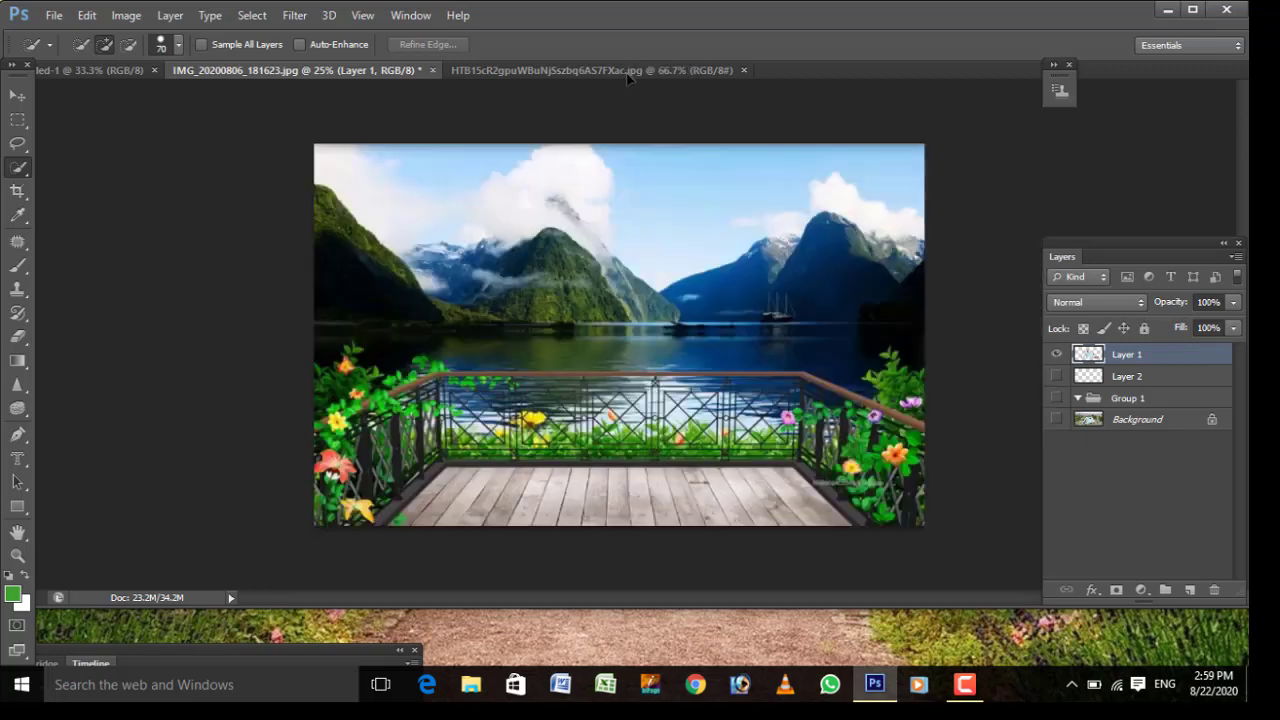
# Step: Drag the cut-out man onto the balcony scene and scale him down toward deck size
pyautogui.moveTo(628, 78); pyautogui.dragTo(631, 300)
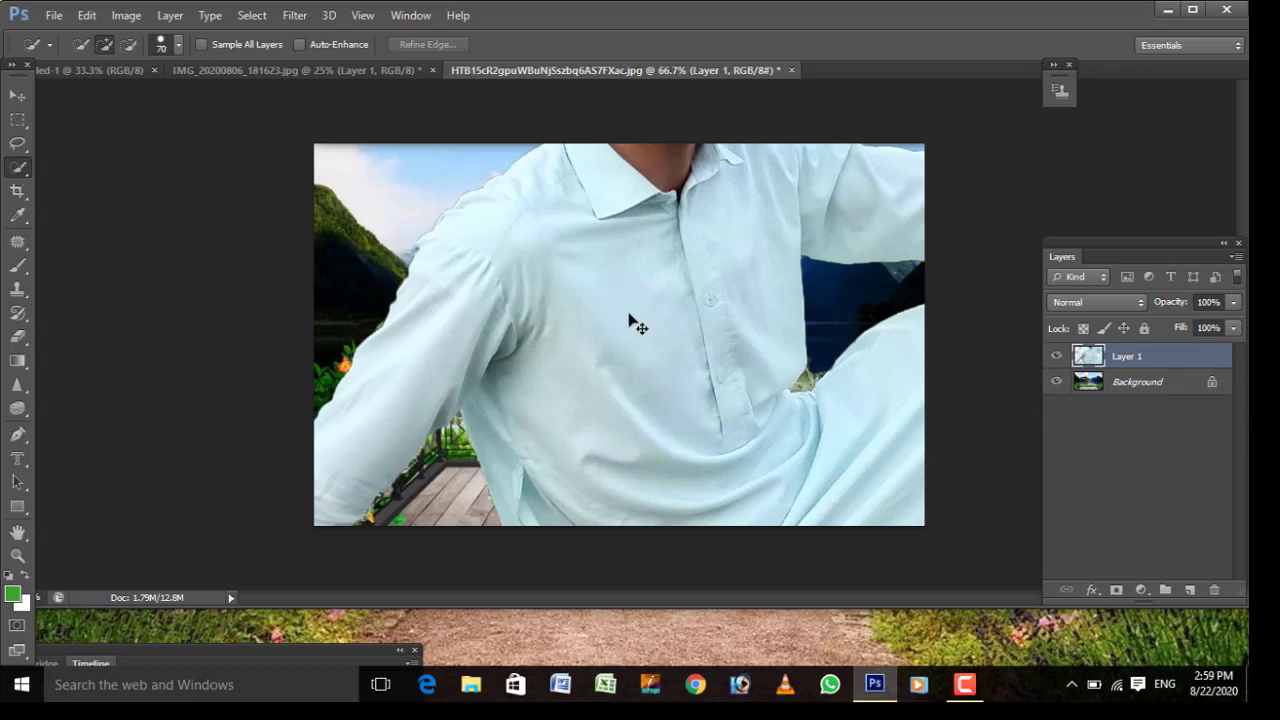
pyautogui.hotkey('ctrl', 't')
pyautogui.moveTo(716, 276)
pyautogui.mouseDown()
pyautogui.moveTo(645, 372)
pyautogui.moveTo(534, 292)
pyautogui.mouseUp()
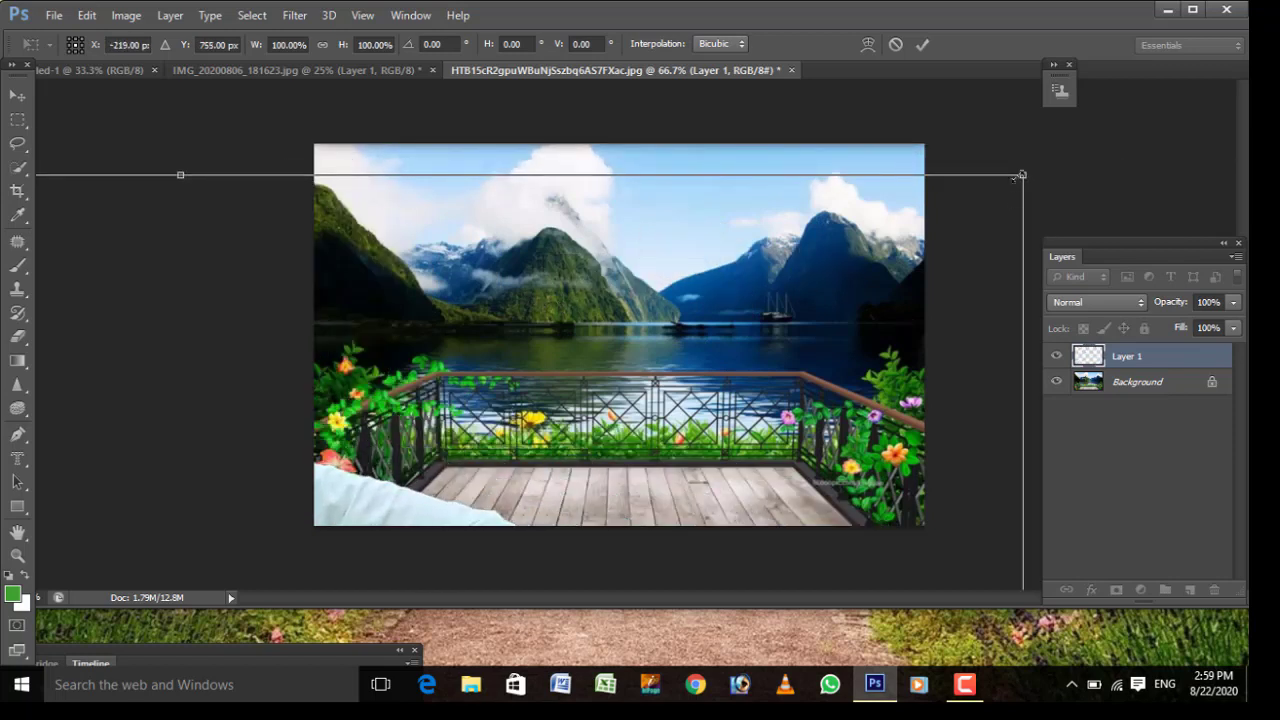
pyautogui.moveTo(1013, 180); pyautogui.dragTo(412, 408)
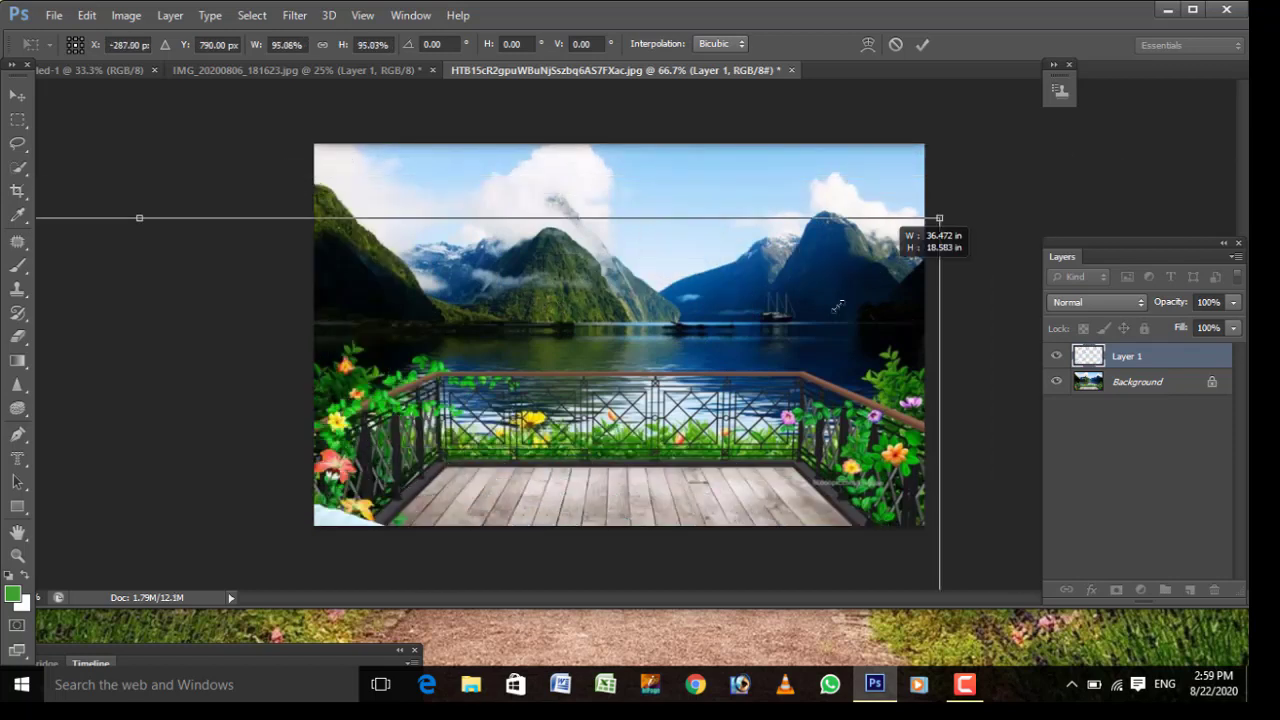
pyautogui.moveTo(408, 486)
pyautogui.mouseDown()
pyautogui.moveTo(815, 218)
pyautogui.moveTo(445, 413)
pyautogui.moveTo(930, 258)
pyautogui.mouseUp()
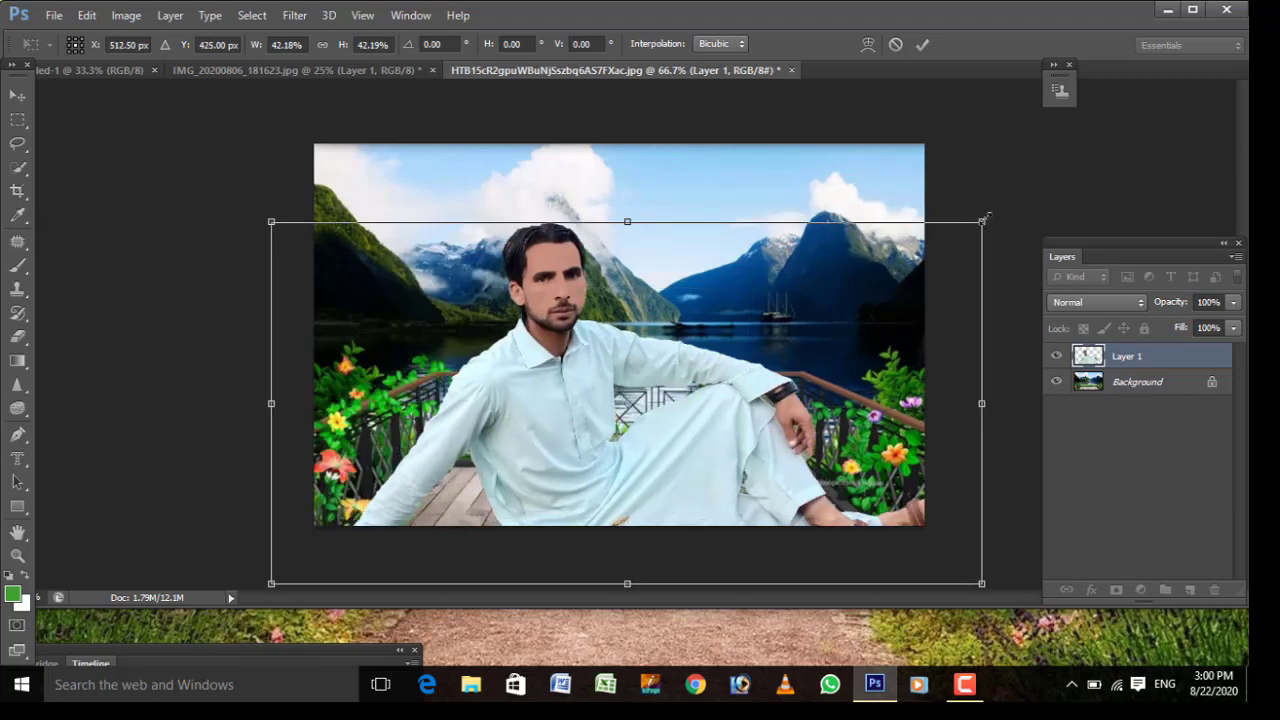
pyautogui.moveTo(930, 258); pyautogui.dragTo(688, 372)
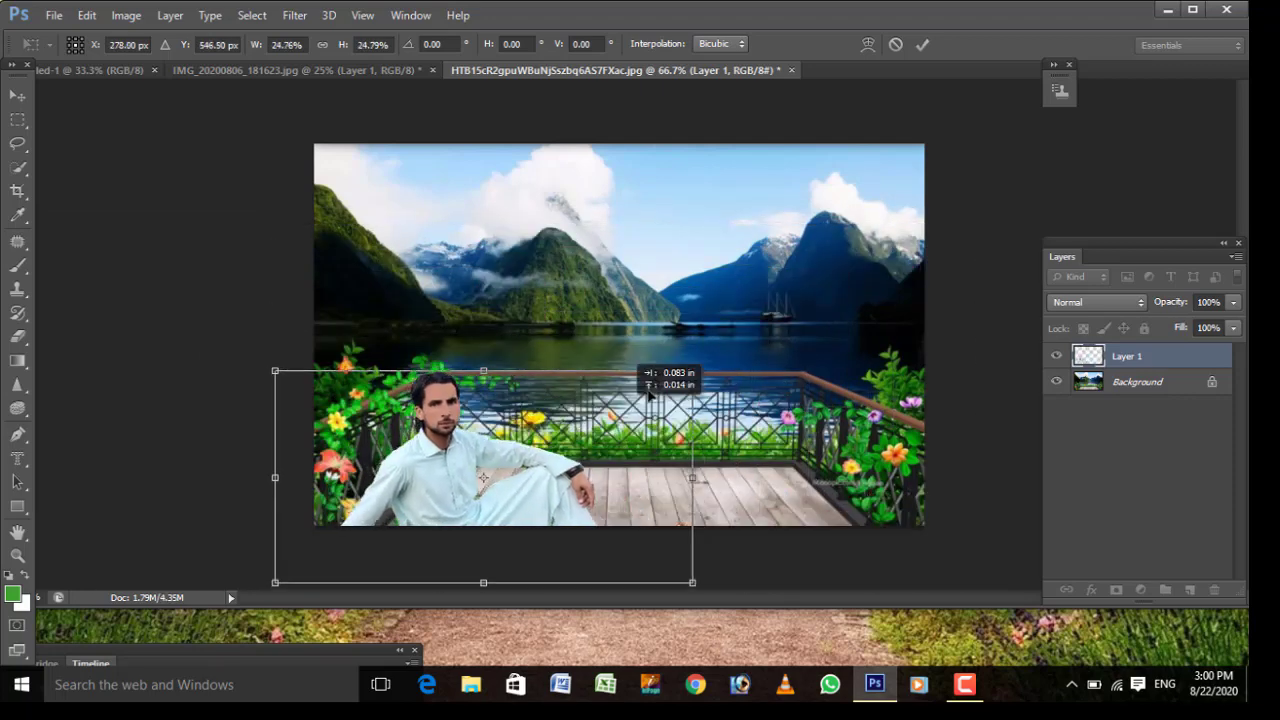
# Step: Position the man on the wooden deck, tilt him slightly, and fine-tune his size
pyautogui.moveTo(578, 433)
pyautogui.mouseDown()
pyautogui.moveTo(690, 352)
pyautogui.moveTo(696, 363)
pyautogui.mouseUp()
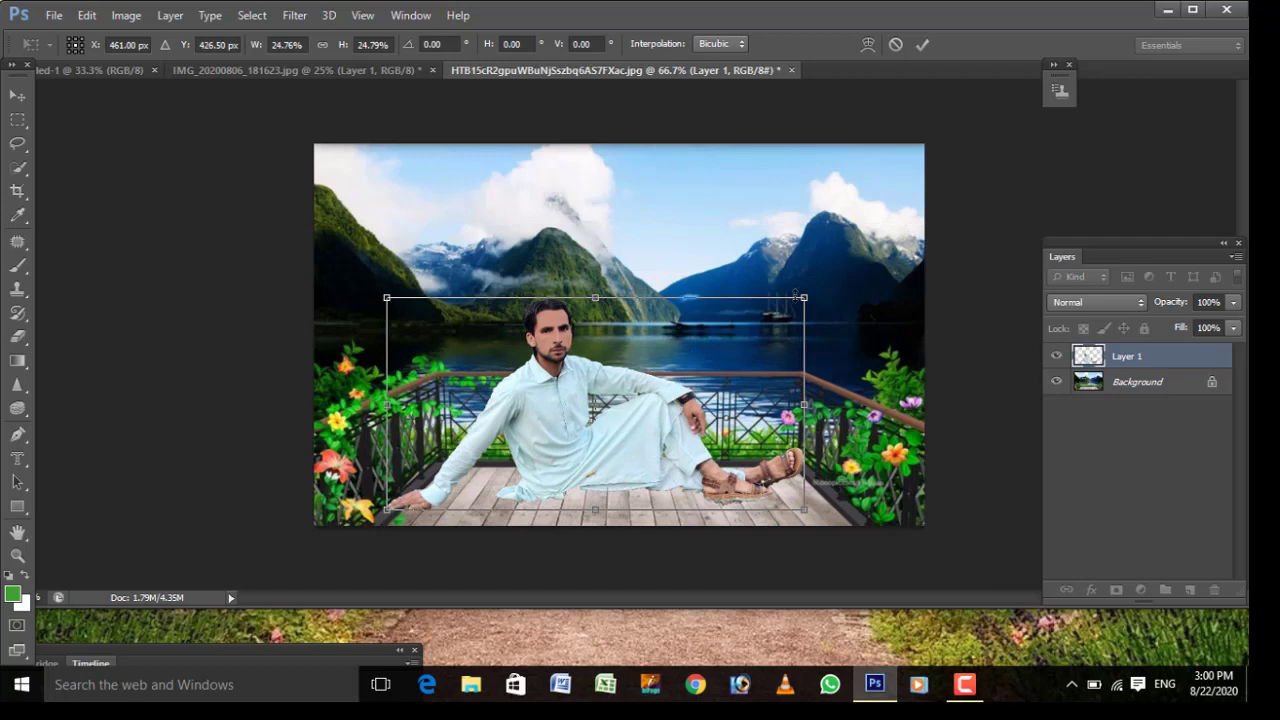
pyautogui.moveTo(802, 296); pyautogui.dragTo(744, 329)
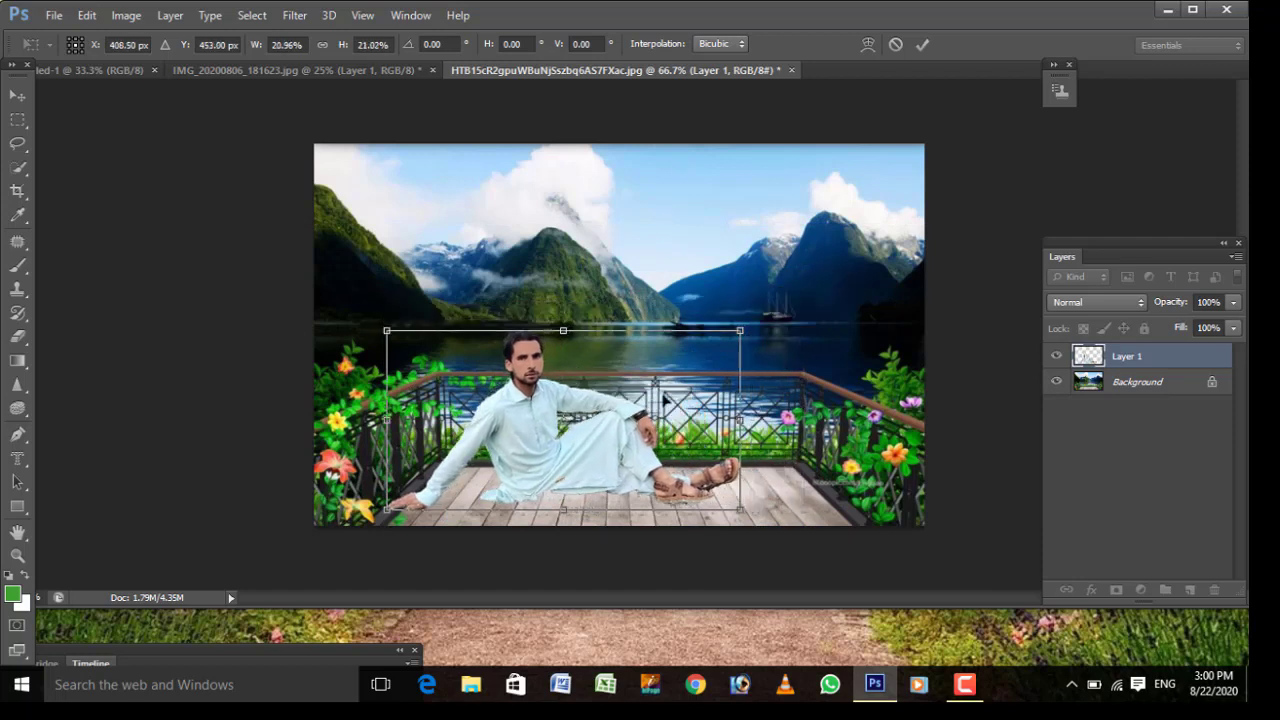
pyautogui.moveTo(688, 404); pyautogui.dragTo(718, 403)
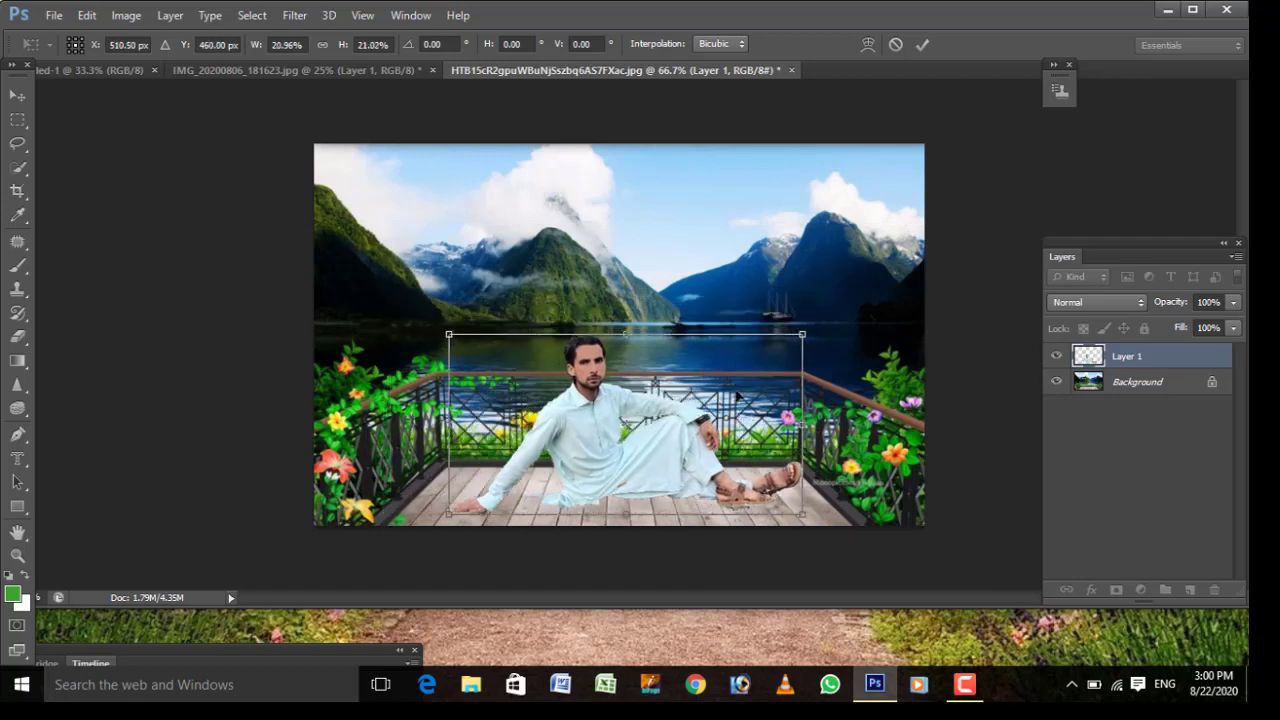
pyautogui.moveTo(848, 333)
pyautogui.mouseDown()
pyautogui.moveTo(862, 410)
pyautogui.moveTo(855, 340)
pyautogui.mouseUp()
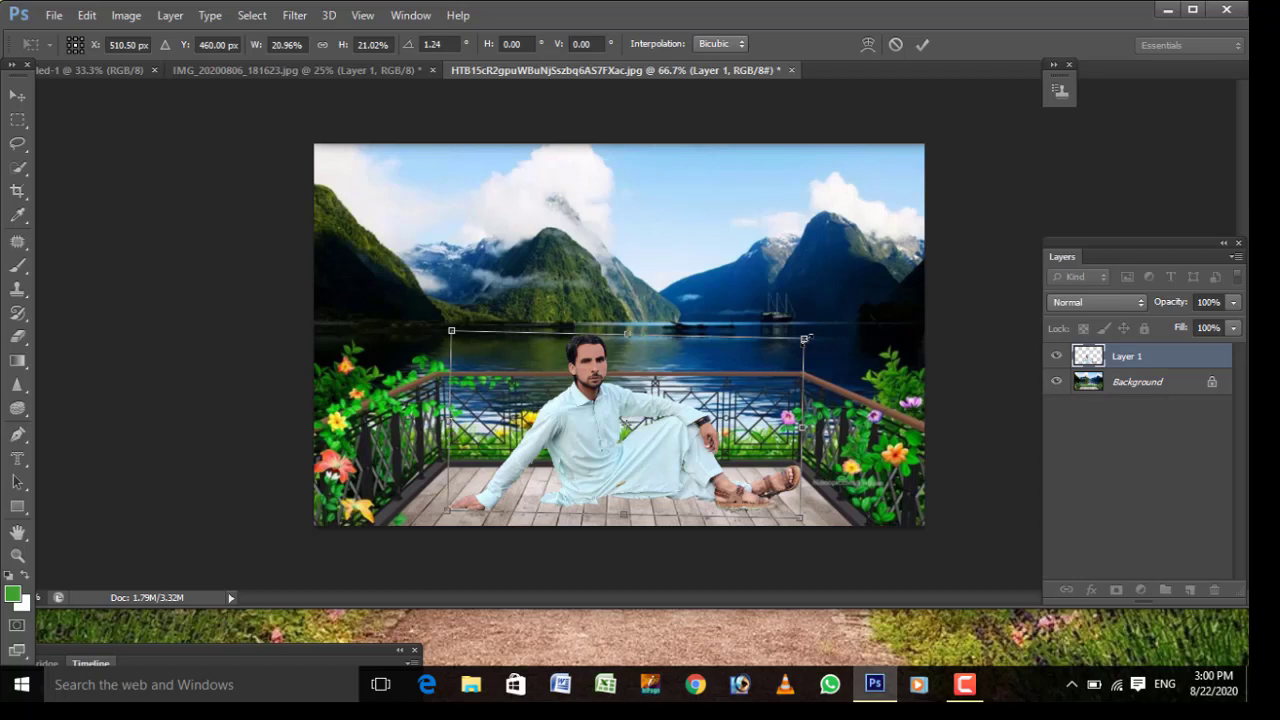
pyautogui.moveTo(806, 338); pyautogui.dragTo(816, 330)
pyautogui.moveTo(672, 365)
pyautogui.mouseDown()
pyautogui.moveTo(681, 373)
pyautogui.moveTo(661, 357)
pyautogui.mouseUp()
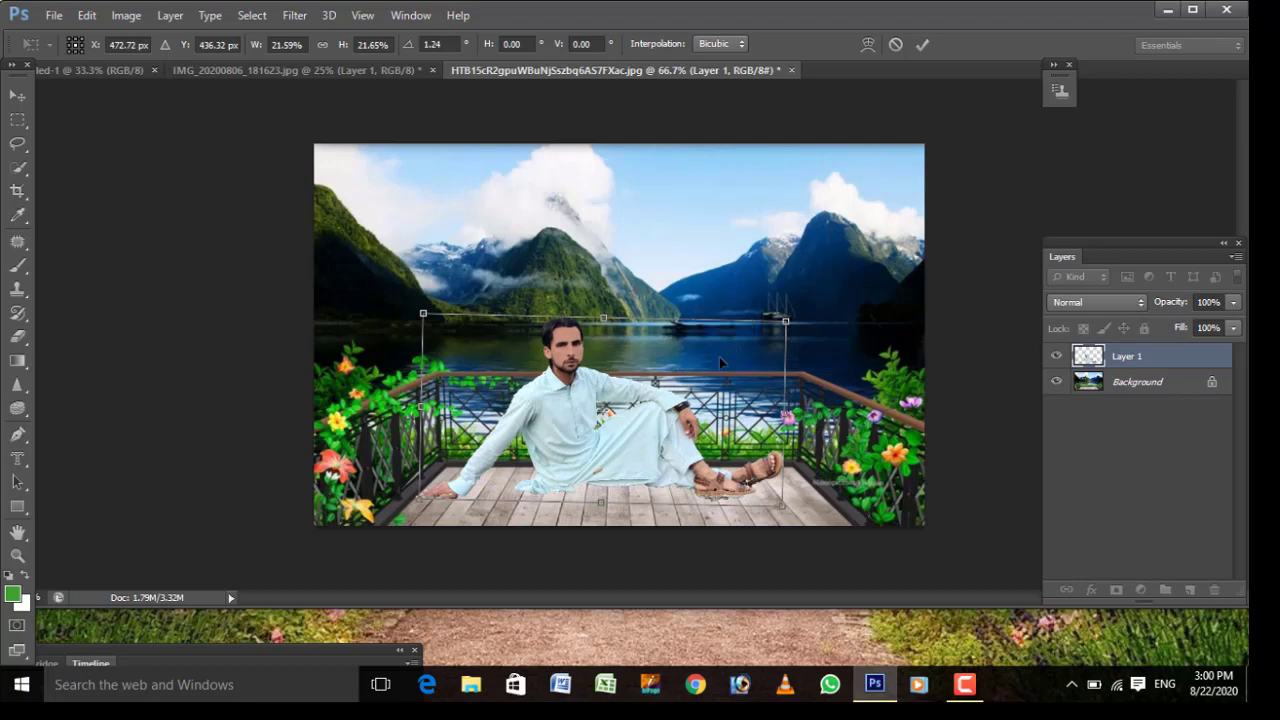
# Step: Commit the transform and begin Save As with Desktop as the location
pyautogui.press('w')
pyautogui.press('Return')
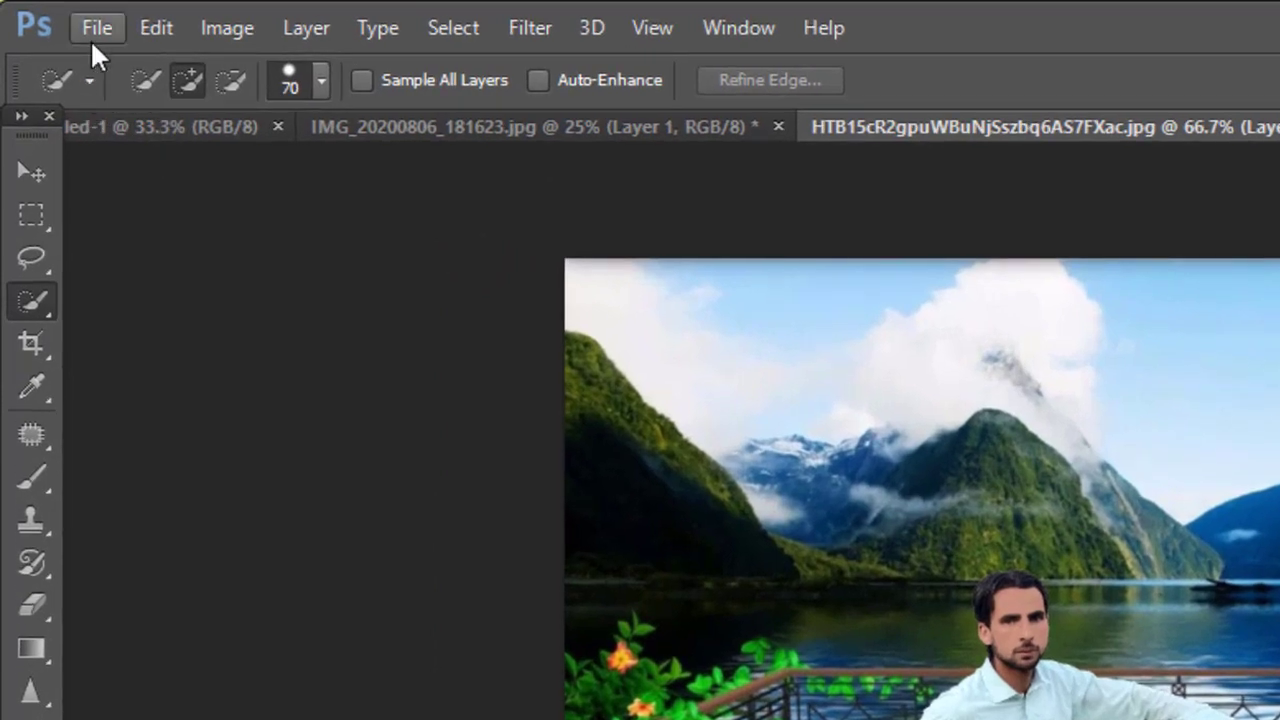
pyautogui.click(91, 42)
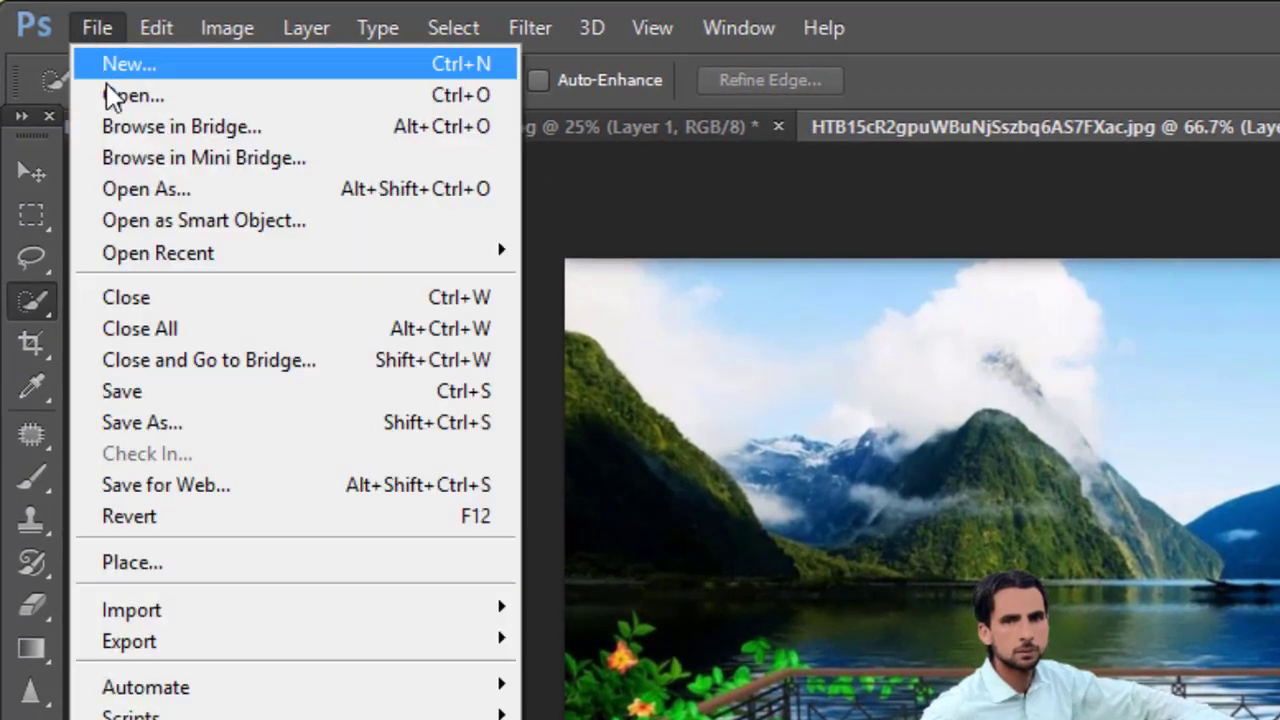
pyautogui.click(194, 414)
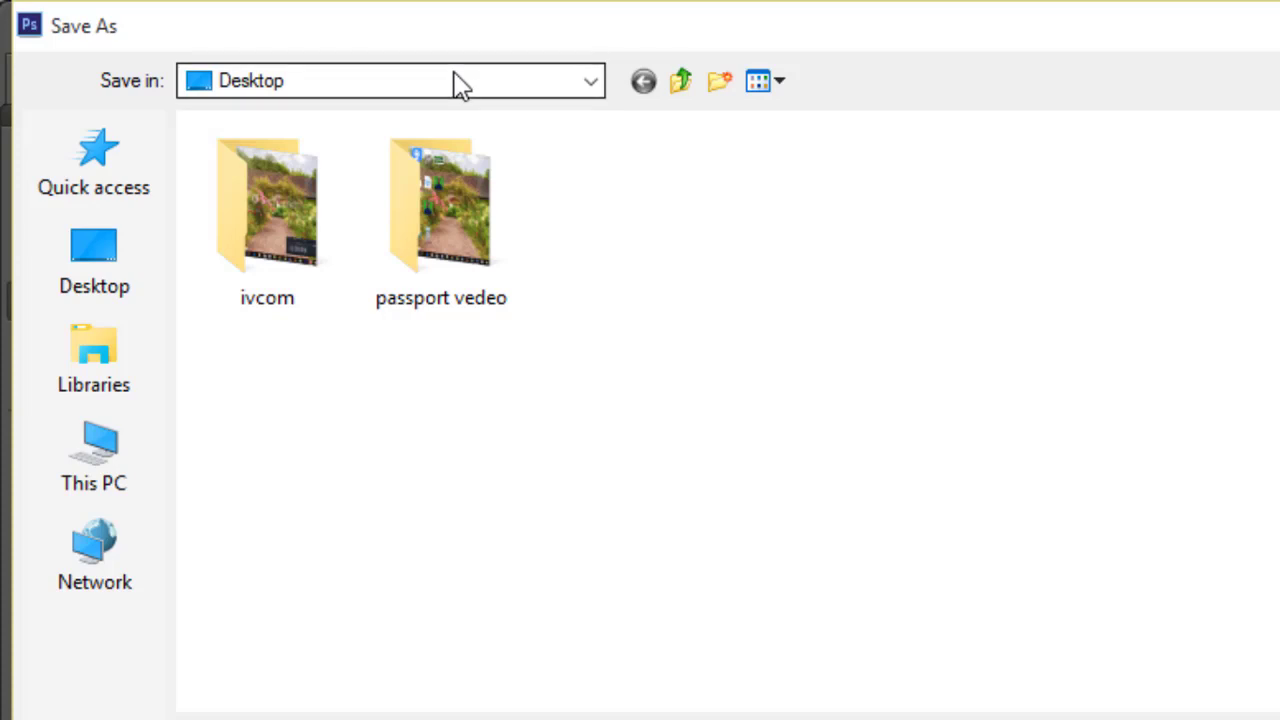
pyautogui.click(460, 84)
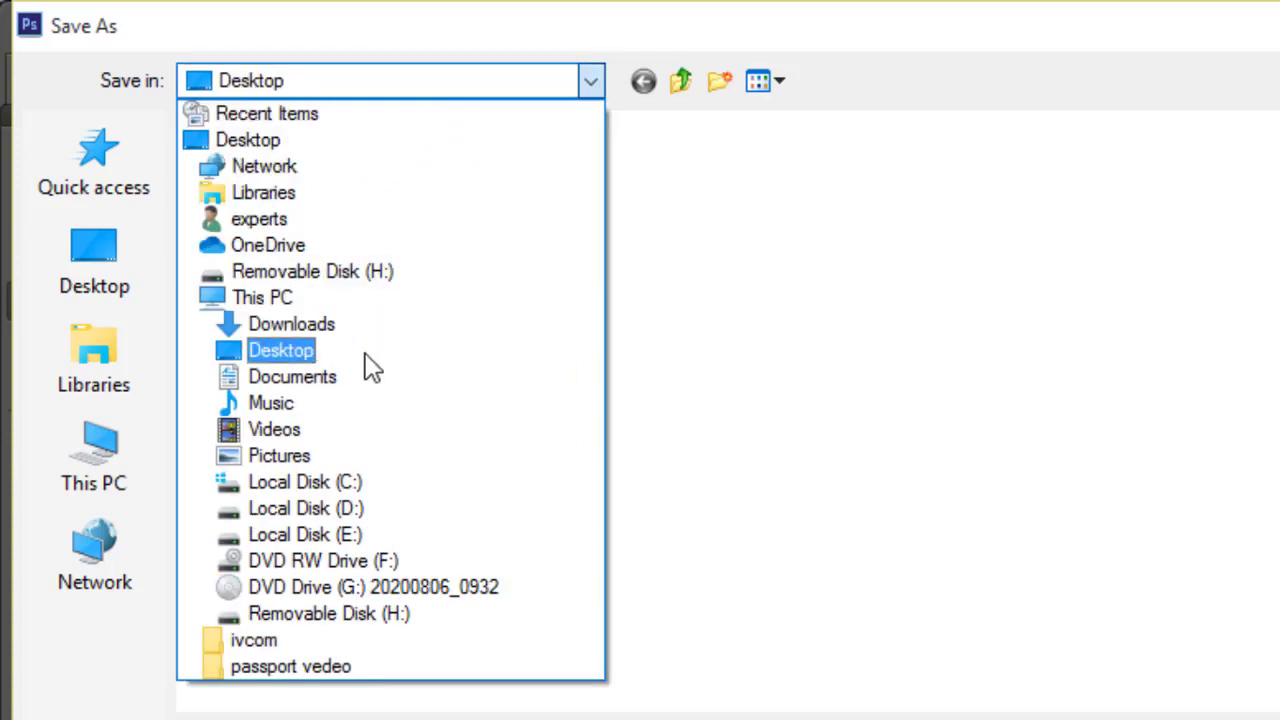
pyautogui.click(368, 352)
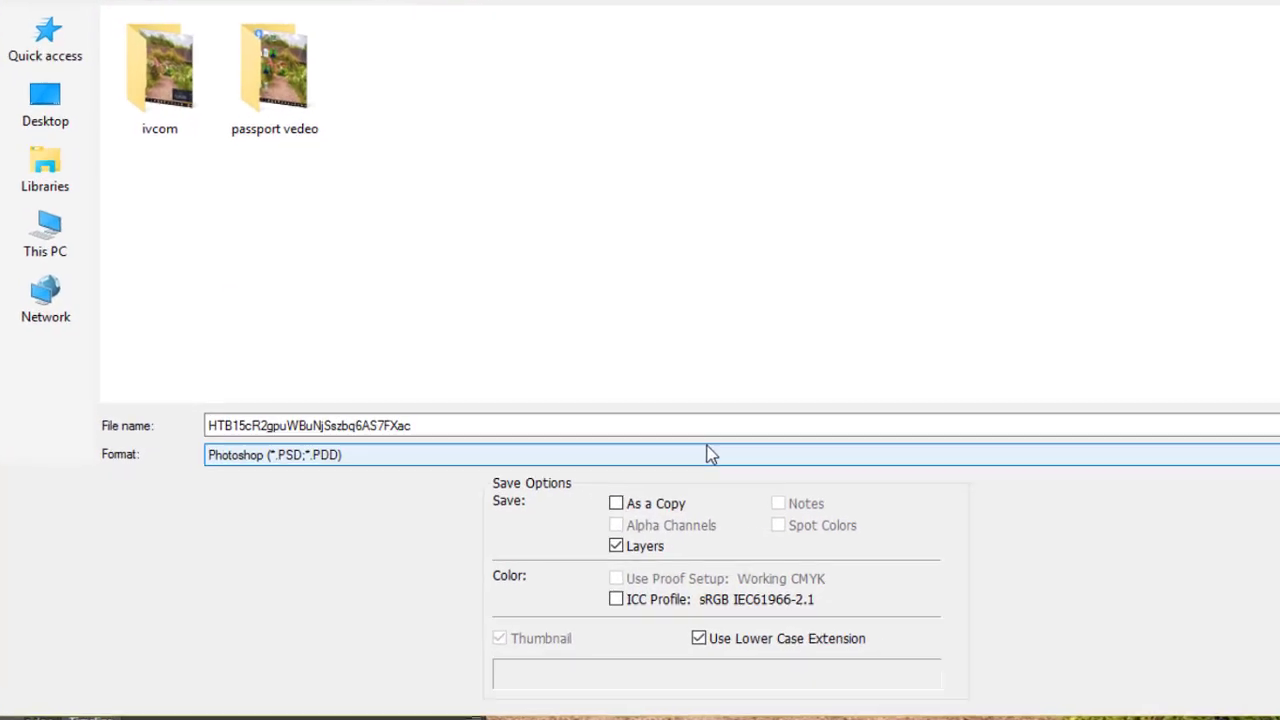
# Step: Save as a High-quality JPEG, replacing the existing Desktop file
pyautogui.click(668, 441)
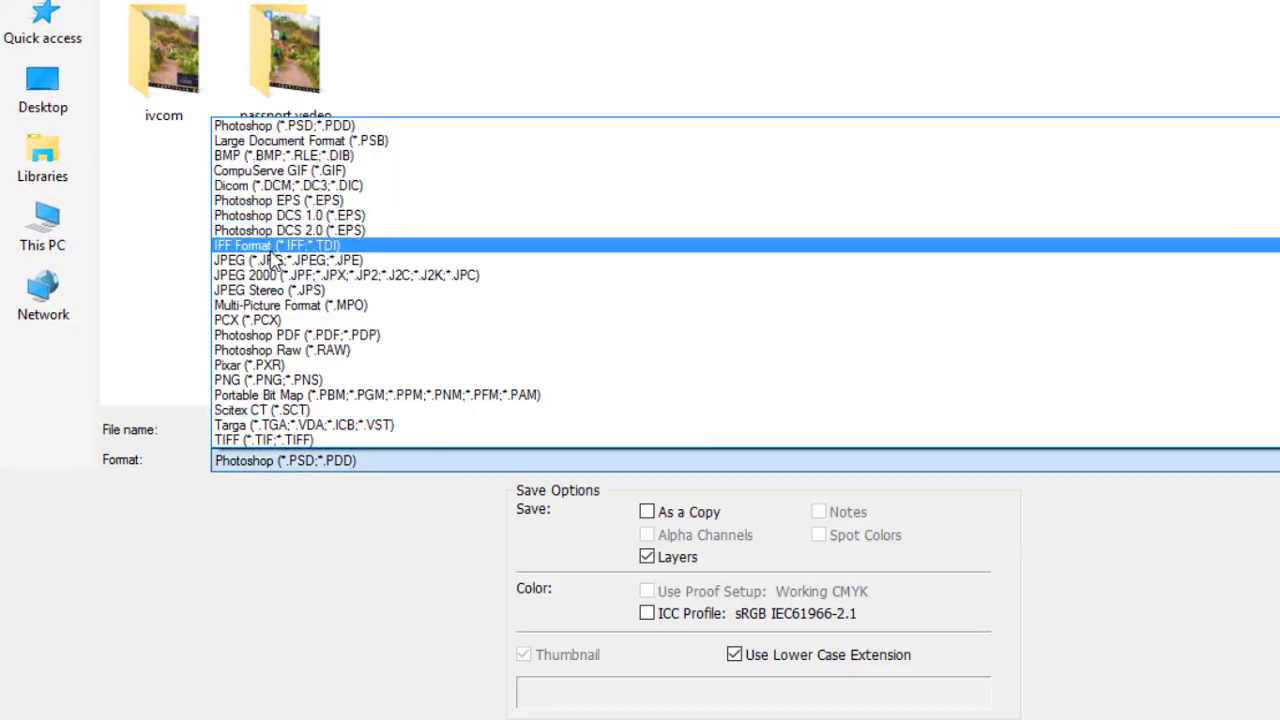
pyautogui.click(273, 259)
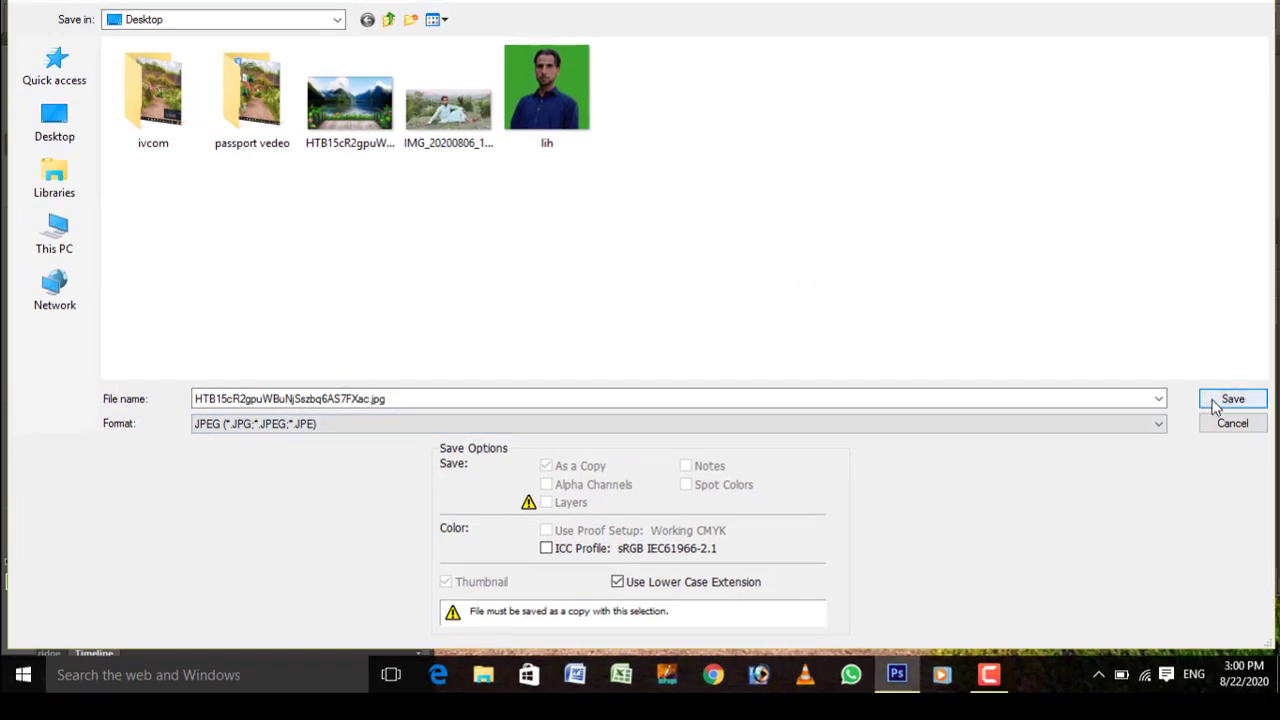
pyautogui.click(1232, 398)
pyautogui.click(605, 233)
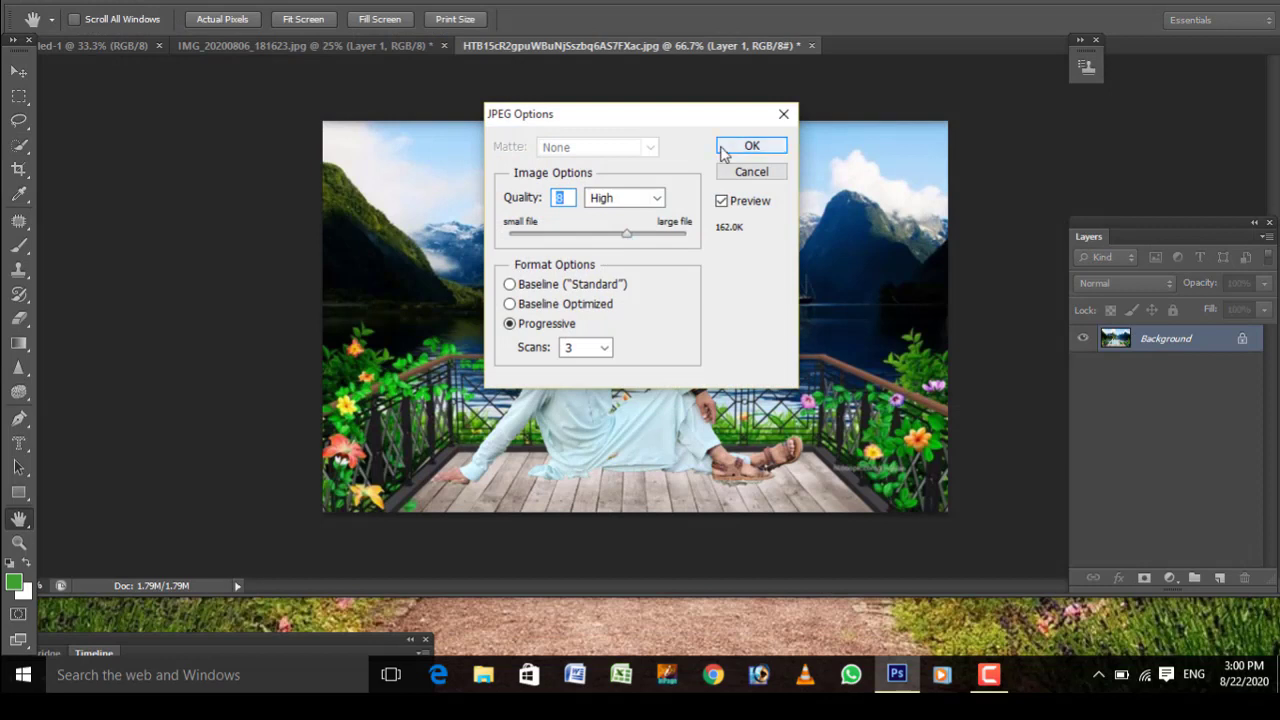
pyautogui.click(726, 150)
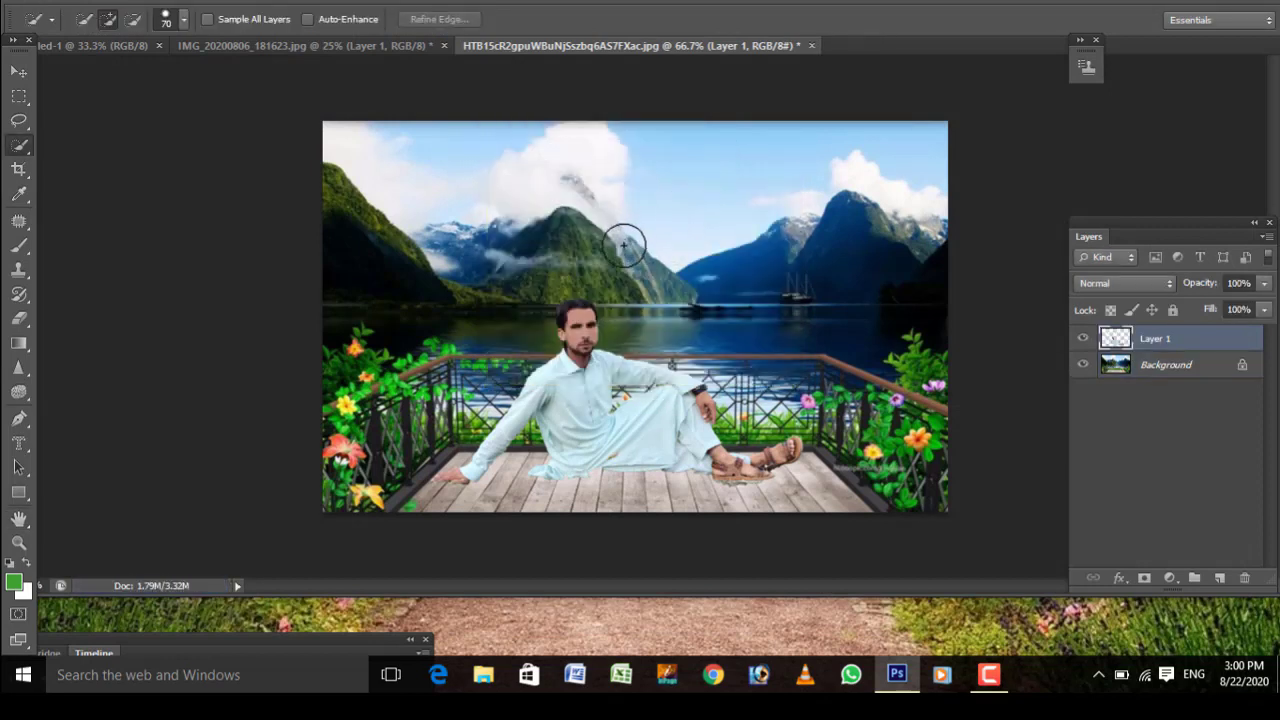